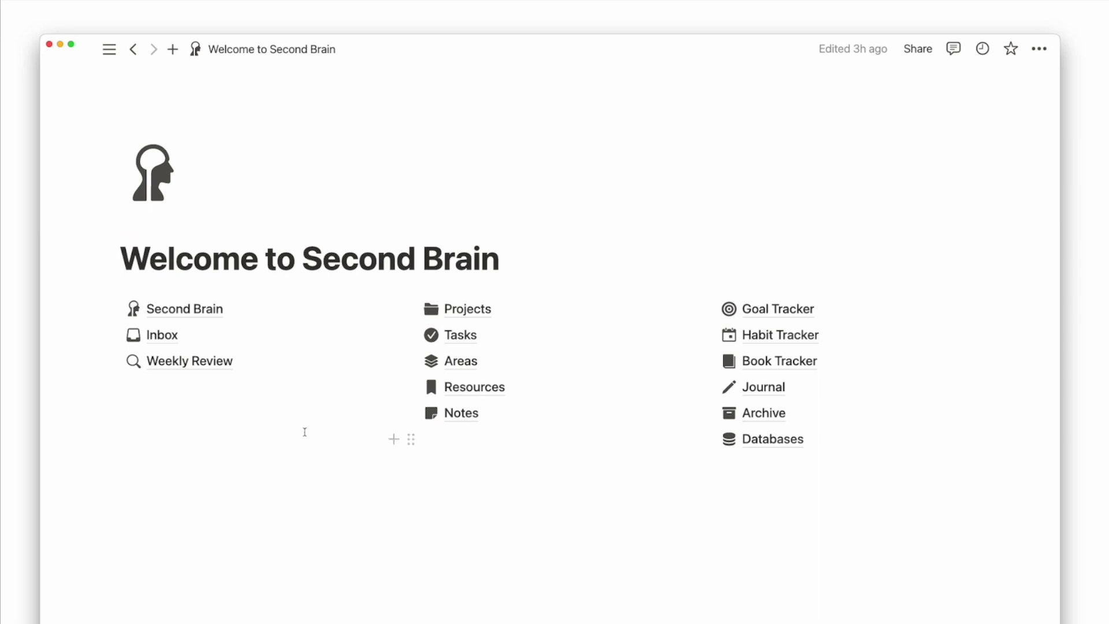
# Step: Add a new entry titled 'Health & Fitness' to the Areas database
pyautogui.click(492, 364)
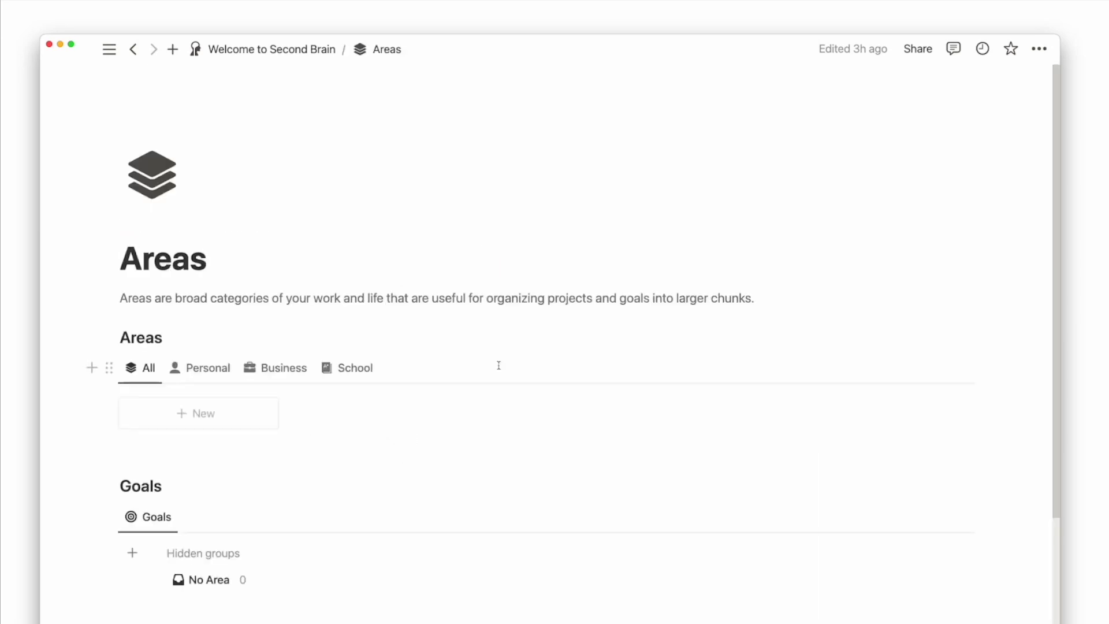
pyautogui.click(240, 419)
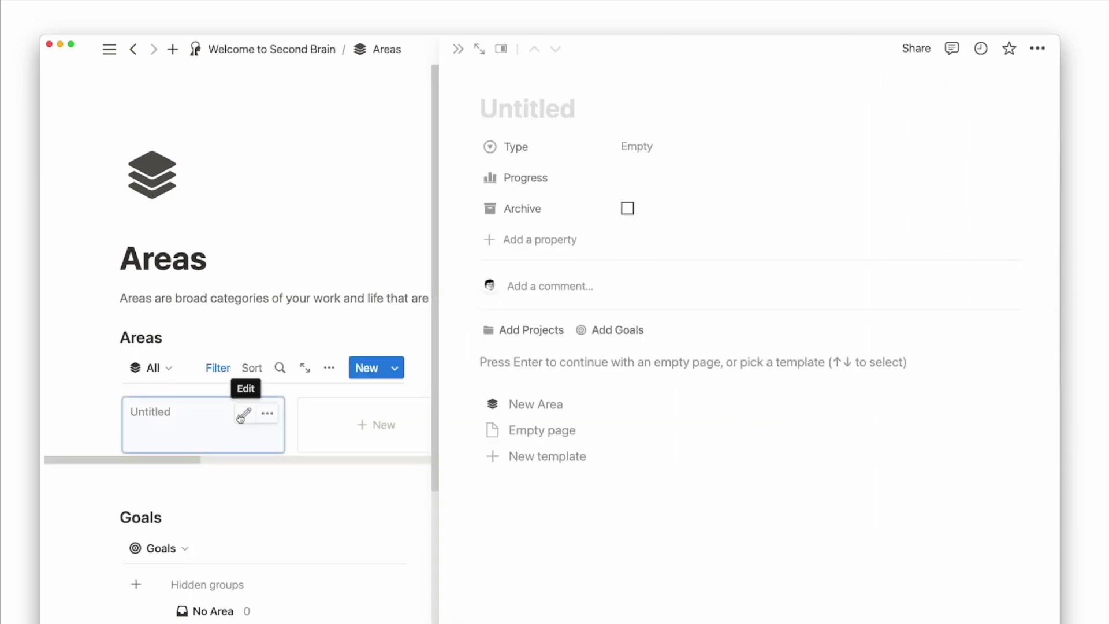
pyautogui.write('Healt')
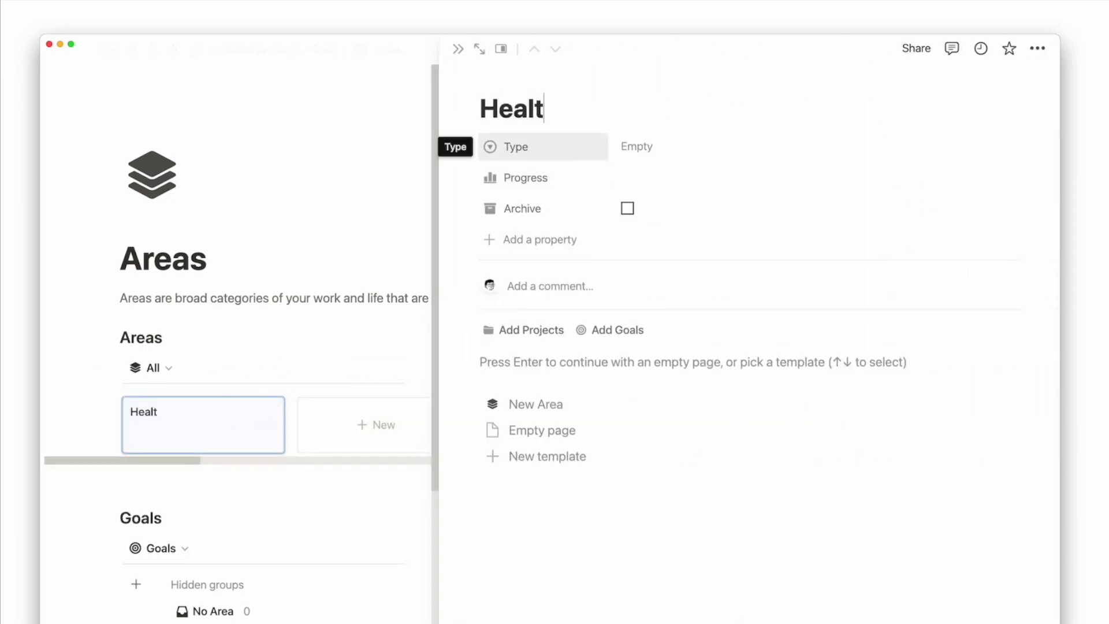
pyautogui.write('h & Fitness')
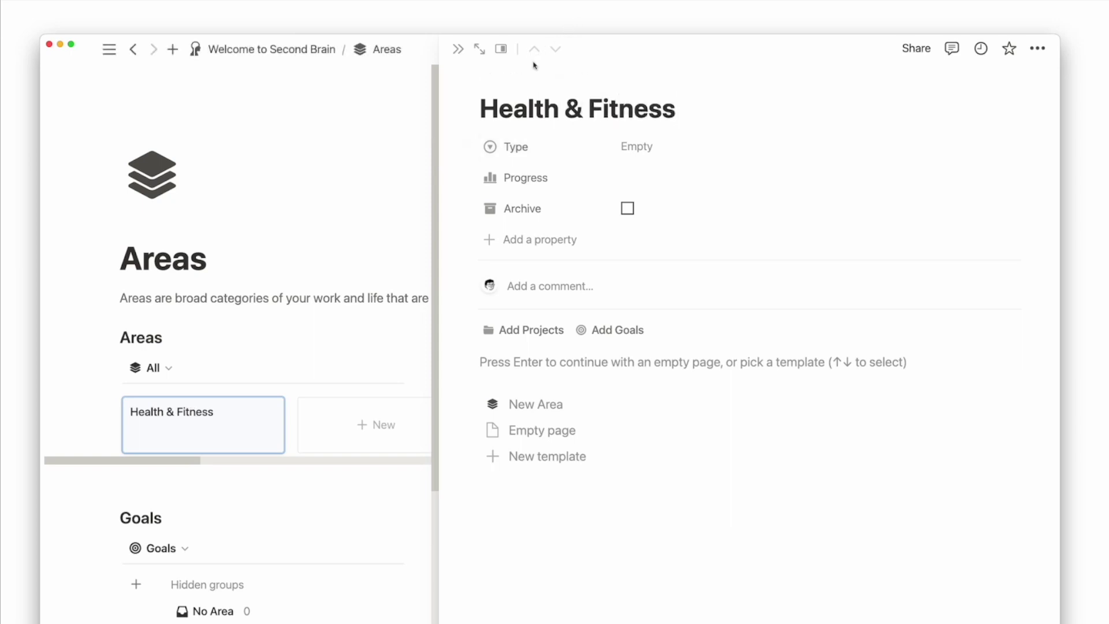
# Step: Give the Health & Fitness page a dumbbell icon
pyautogui.click(503, 77)
pyautogui.click(495, 110)
pyautogui.click(400, 143)
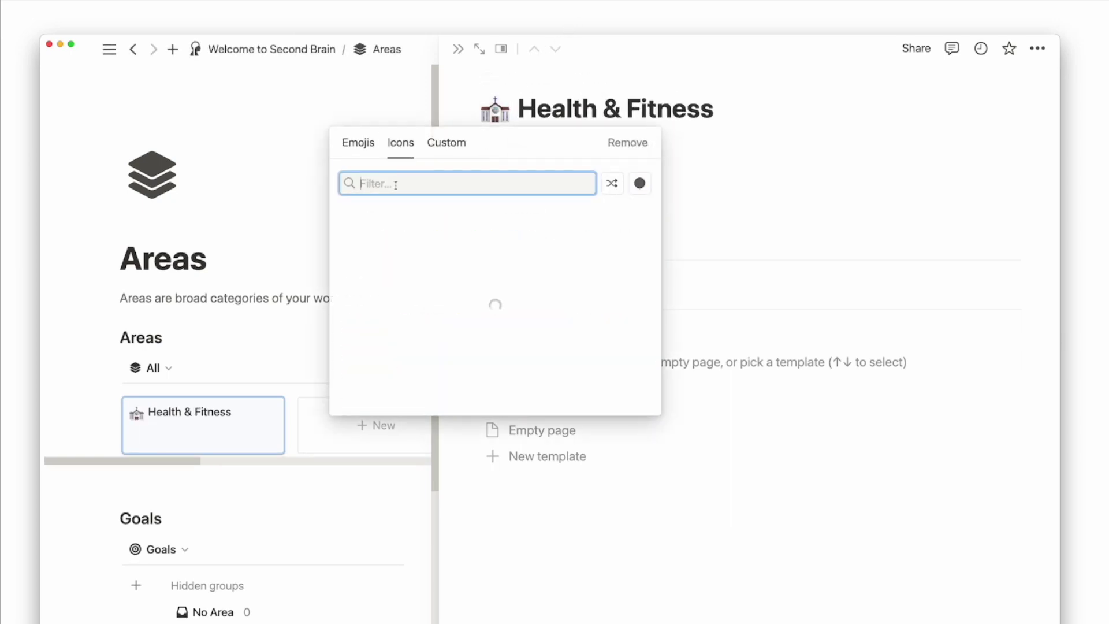
pyautogui.write('weigh')
pyautogui.click(358, 220)
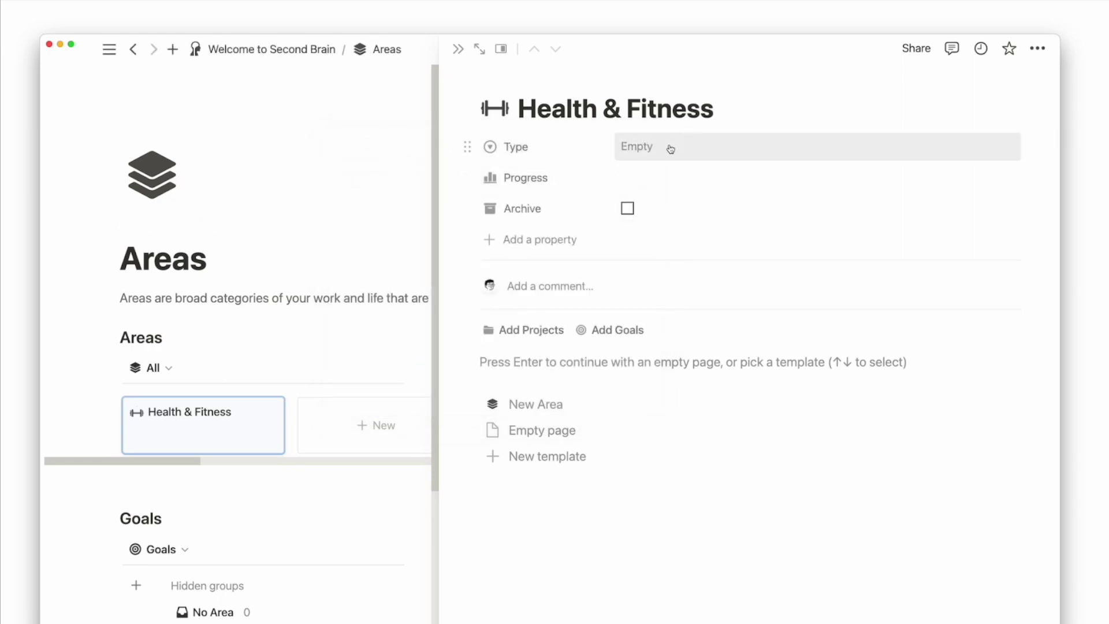
# Step: Set the area's Type to Personal and apply the New Area template
pyautogui.click(671, 148)
pyautogui.click(686, 222)
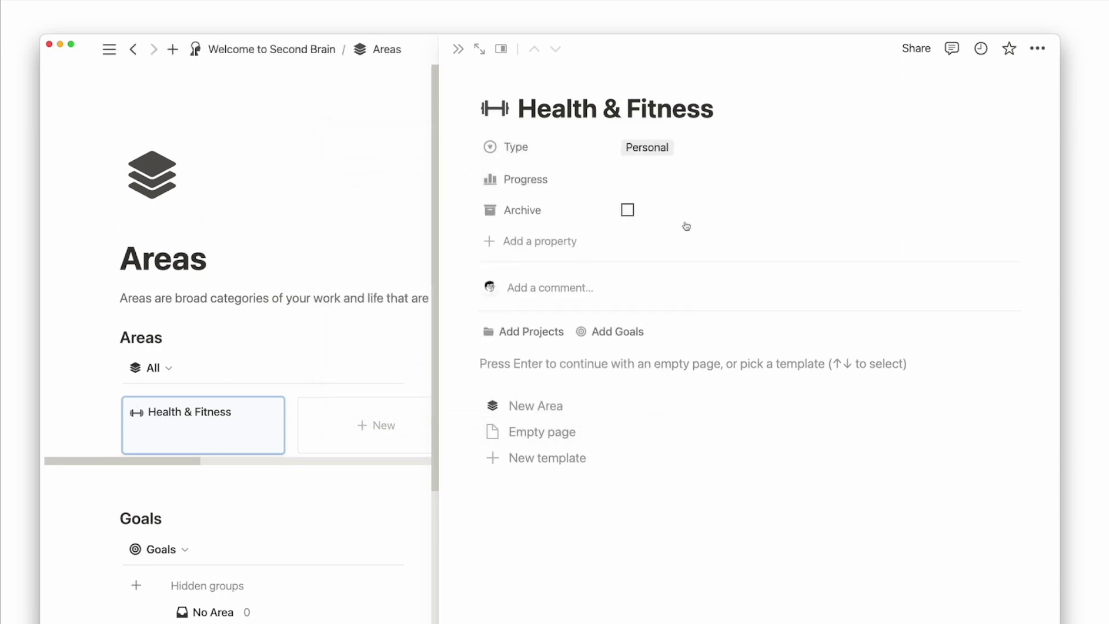
pyautogui.click(529, 401)
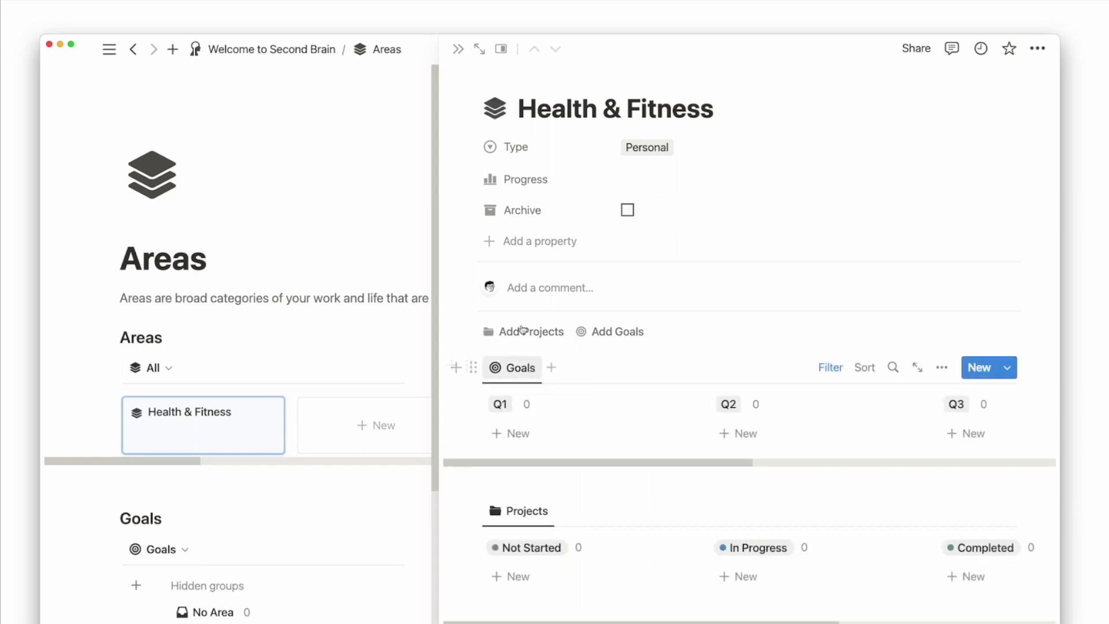
pyautogui.click(454, 49)
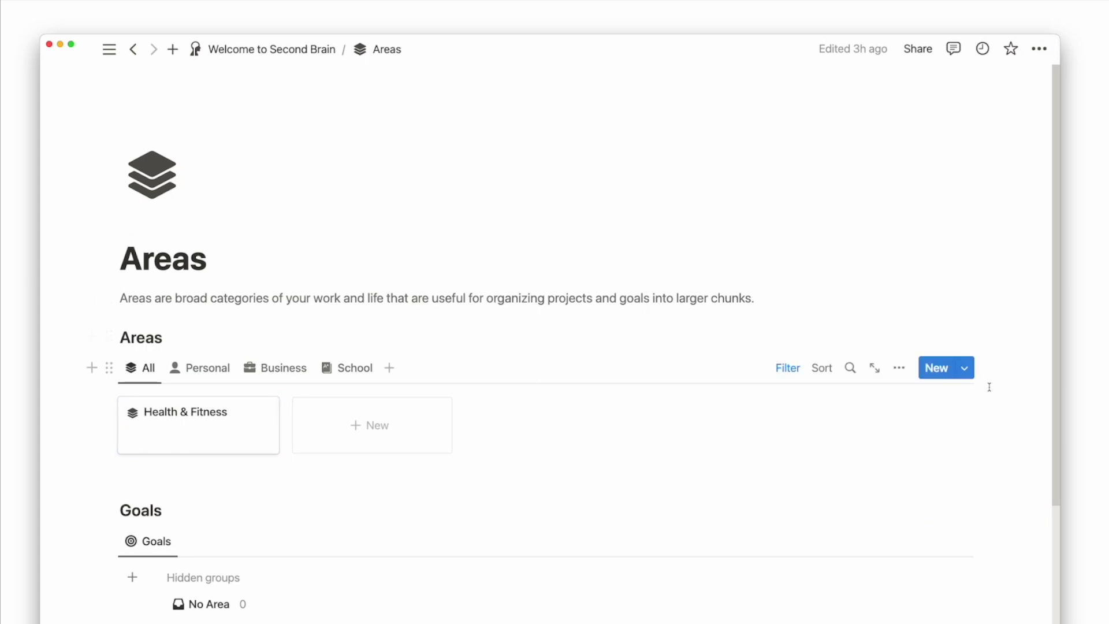
# Step: Set New Area as the default template for all Areas views, then open Health & Fitness beside the list
pyautogui.click(965, 368)
pyautogui.click(1032, 425)
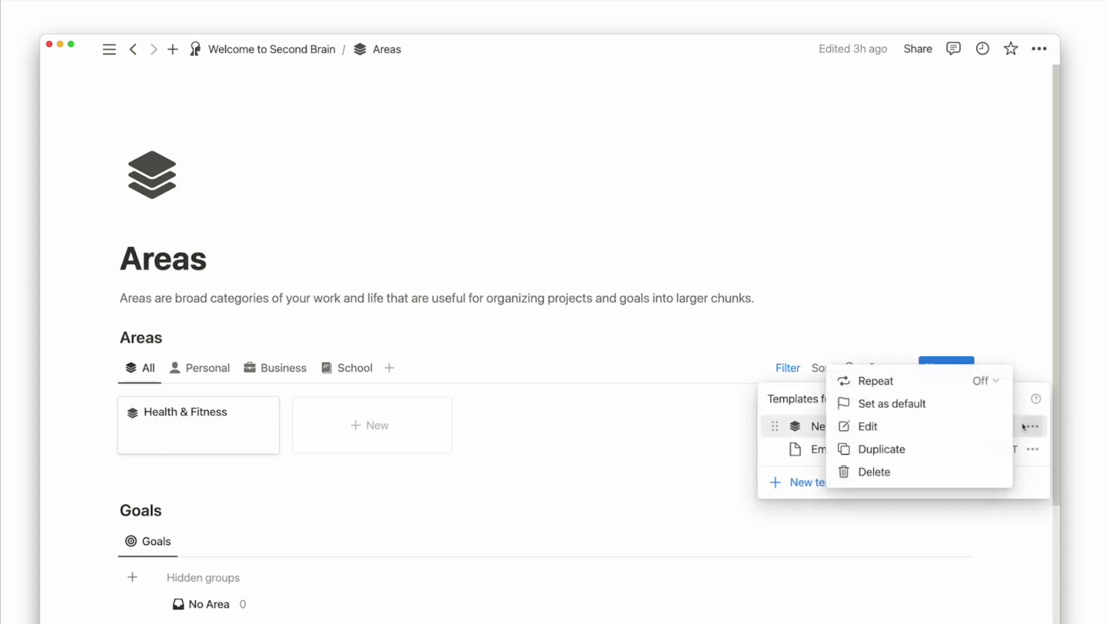
pyautogui.click(921, 403)
pyautogui.click(592, 365)
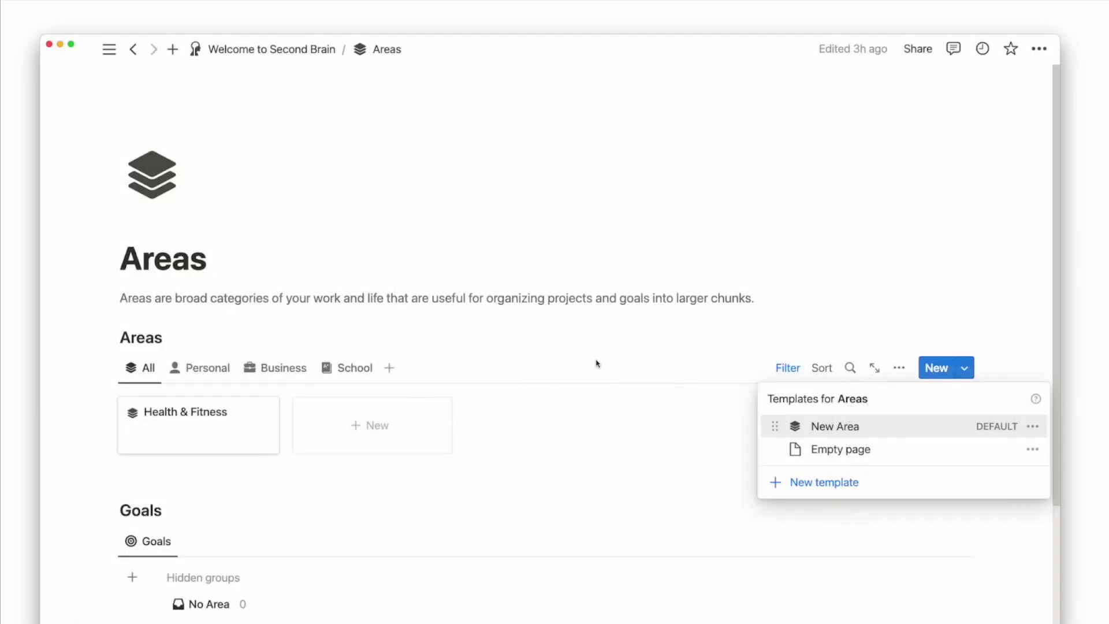
pyautogui.click(227, 429)
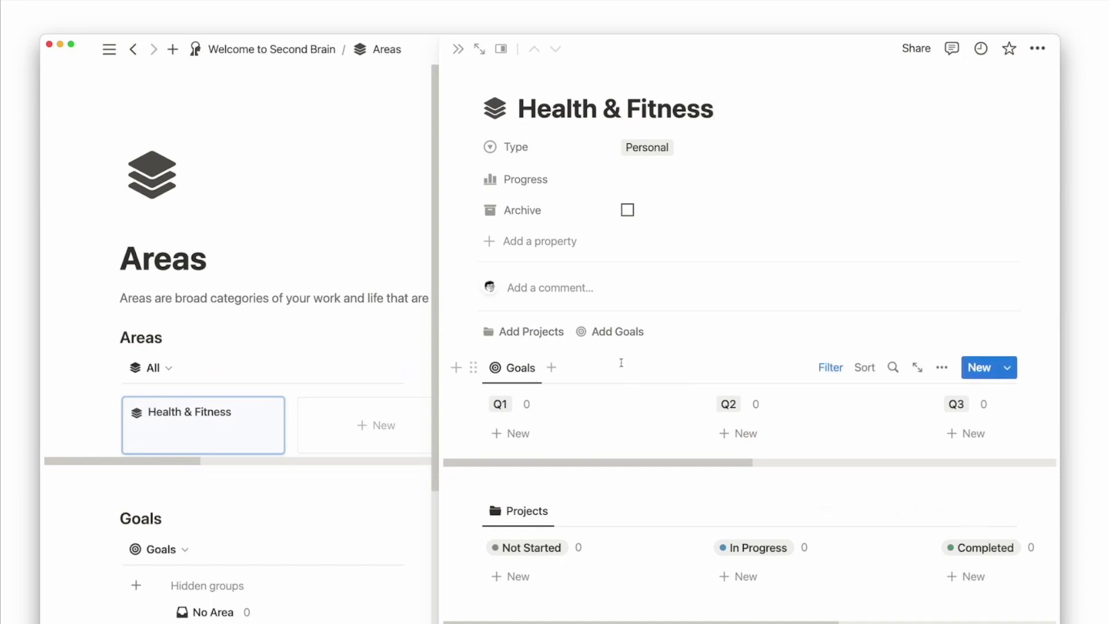
# Step: Check the Goals board's Year filter, leaving 2023 selected
pyautogui.click(830, 368)
pyautogui.click(647, 404)
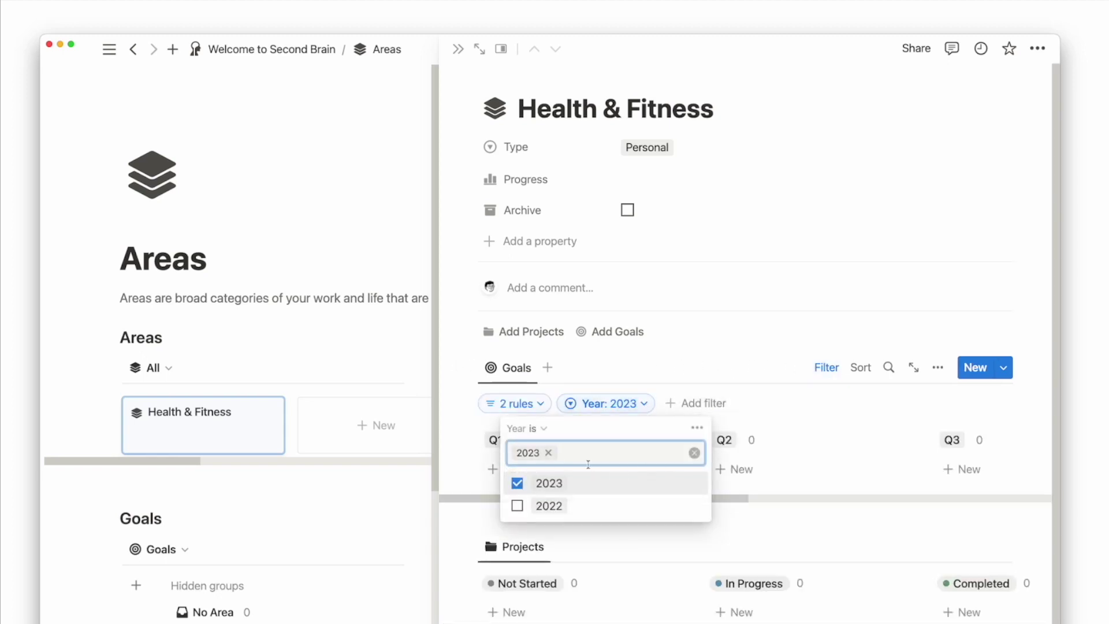
pyautogui.click(587, 482)
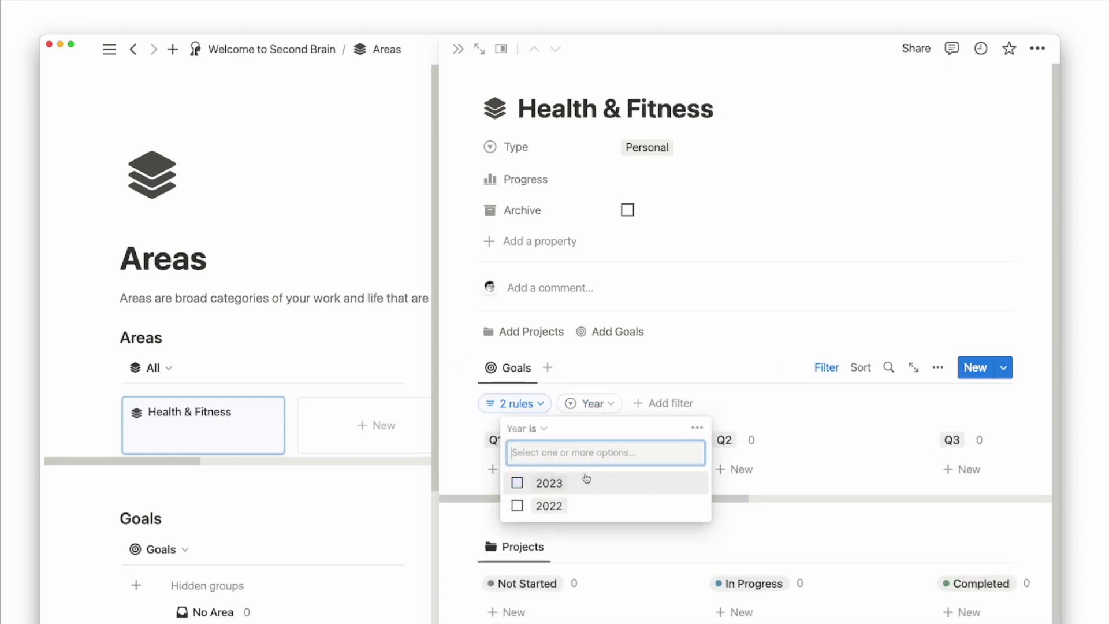
pyautogui.click(587, 481)
pyautogui.click(825, 368)
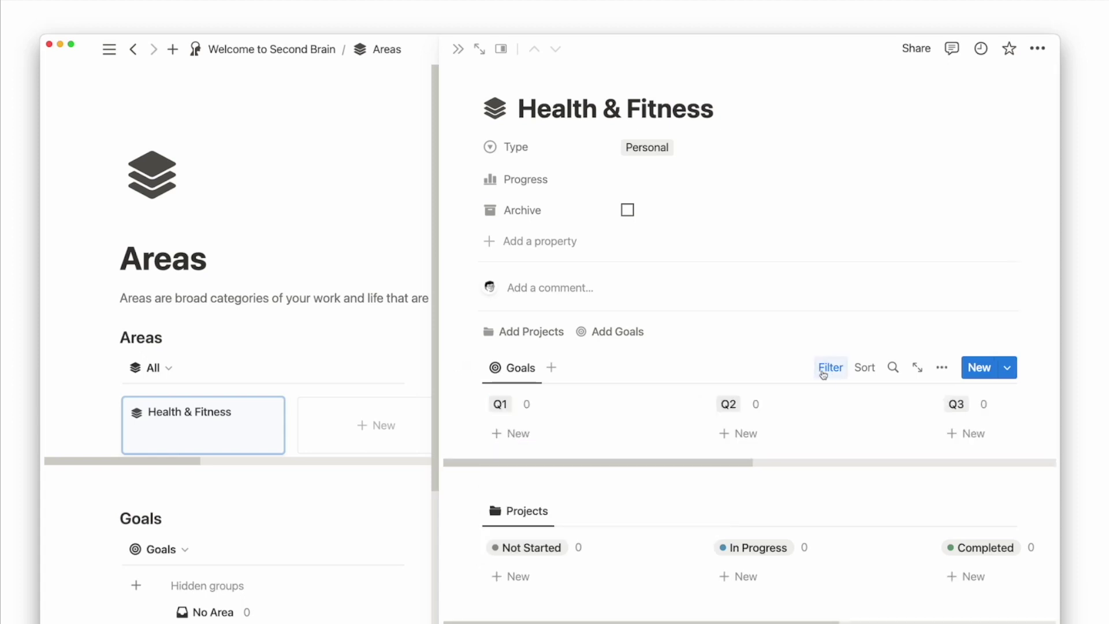
# Step: Add a Q3 goal named 'Run a half marathon' and open its page
pyautogui.hscroll(4, 751, 416)
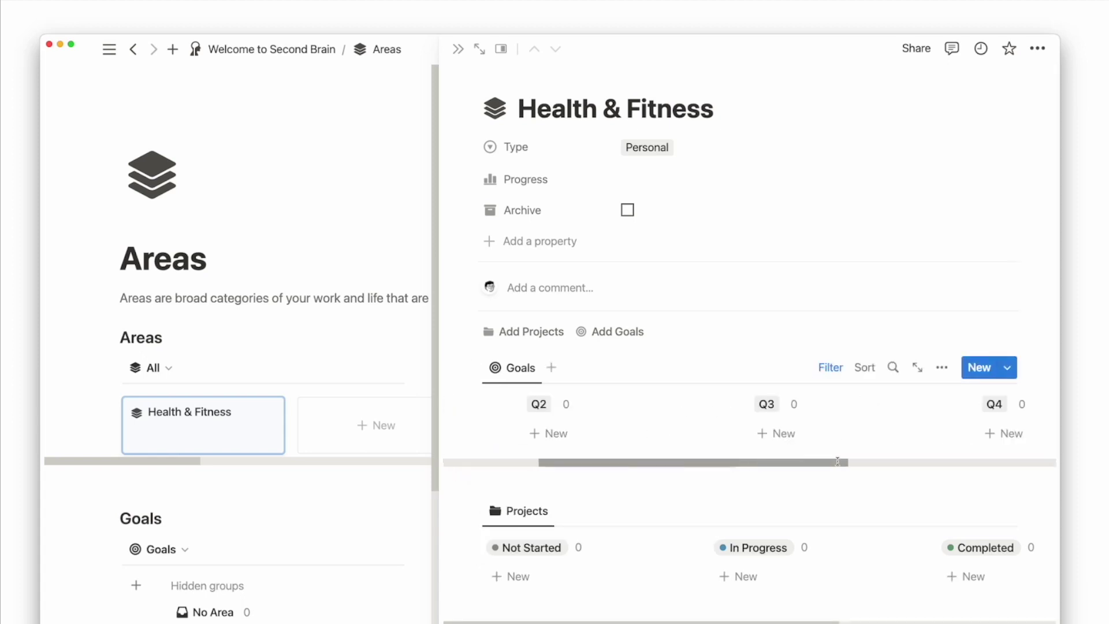
pyautogui.click(788, 438)
pyautogui.write('Run a half marathon')
pyautogui.press('Return')
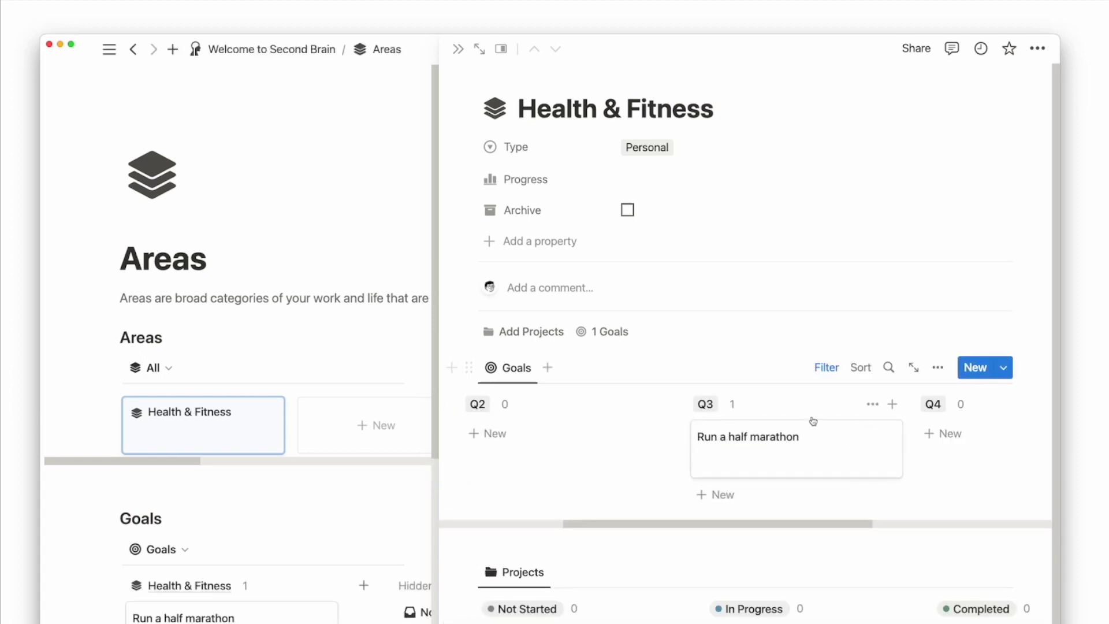
pyautogui.click(812, 446)
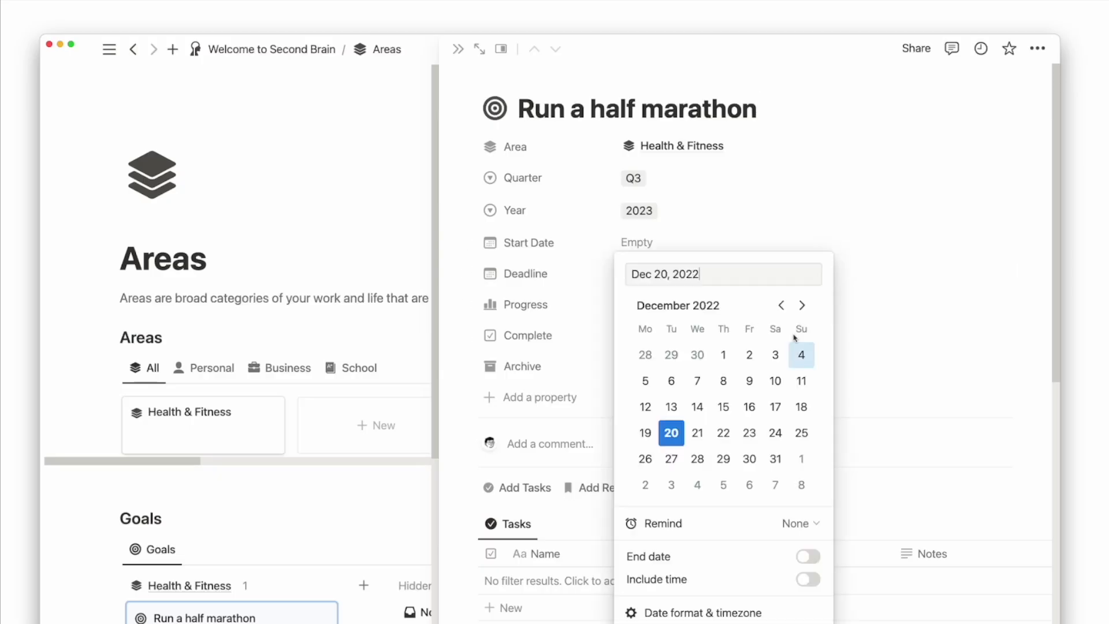
# Step: Set the goal's start date to Dec 20, 2022 and its deadline to September 22, 2023
pyautogui.click(673, 433)
pyautogui.click(656, 275)
pyautogui.click(802, 305)
pyautogui.click(781, 305)
pyautogui.click(743, 426)
# Step: Create and link a new 'Train for Half Marathon' project to the goal and open it
pyautogui.scroll(-5, 743, 426)
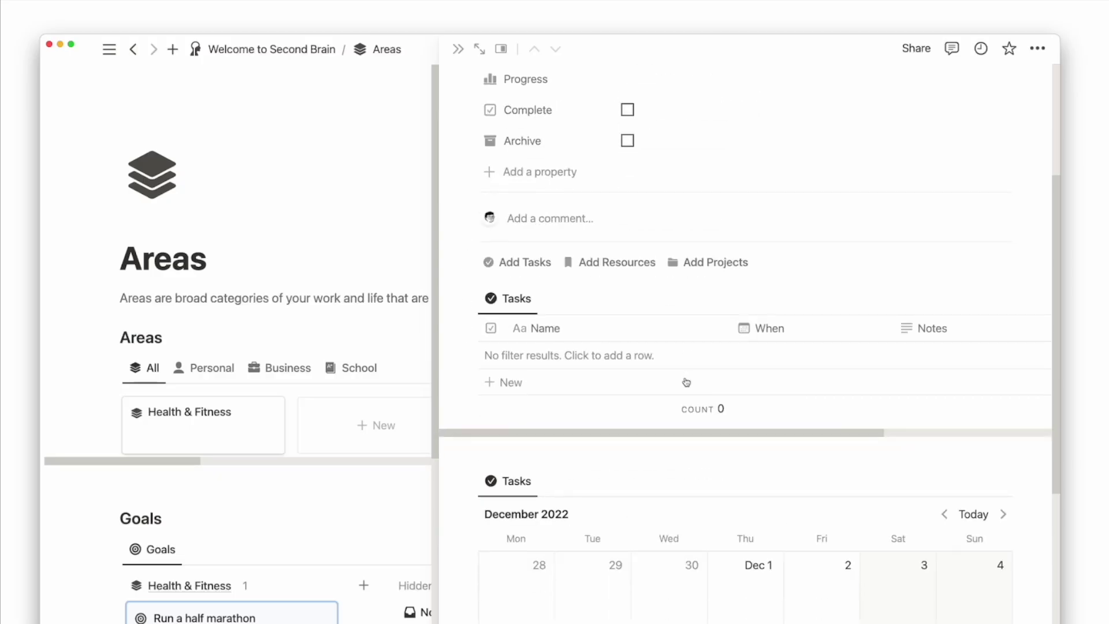
pyautogui.click(715, 262)
pyautogui.write('Train for Half Marathon')
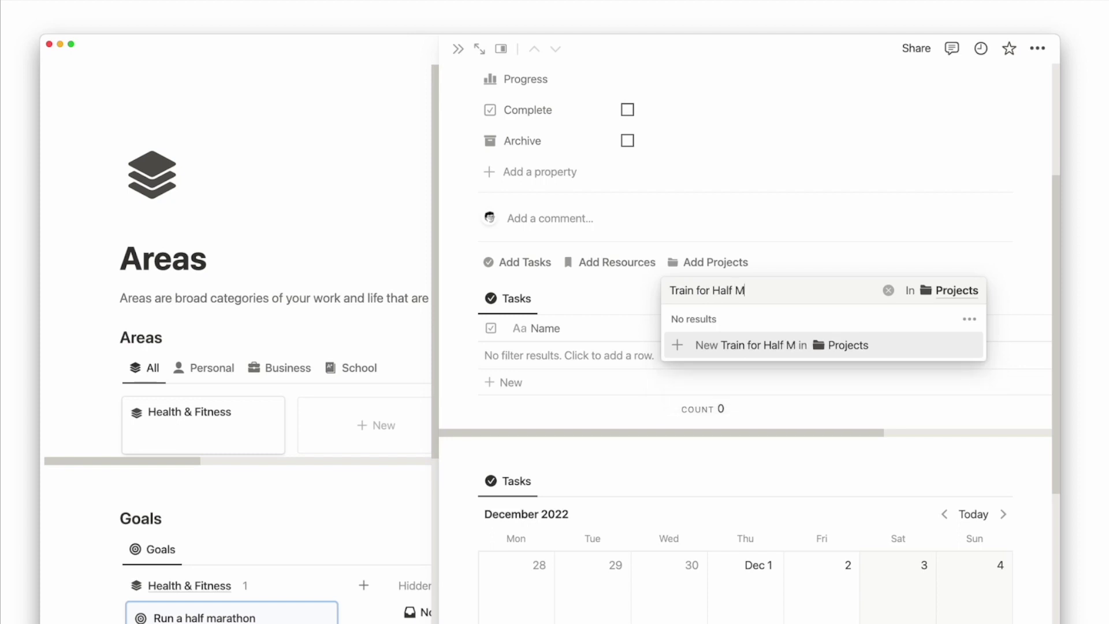
pyautogui.click(755, 346)
pyautogui.click(745, 248)
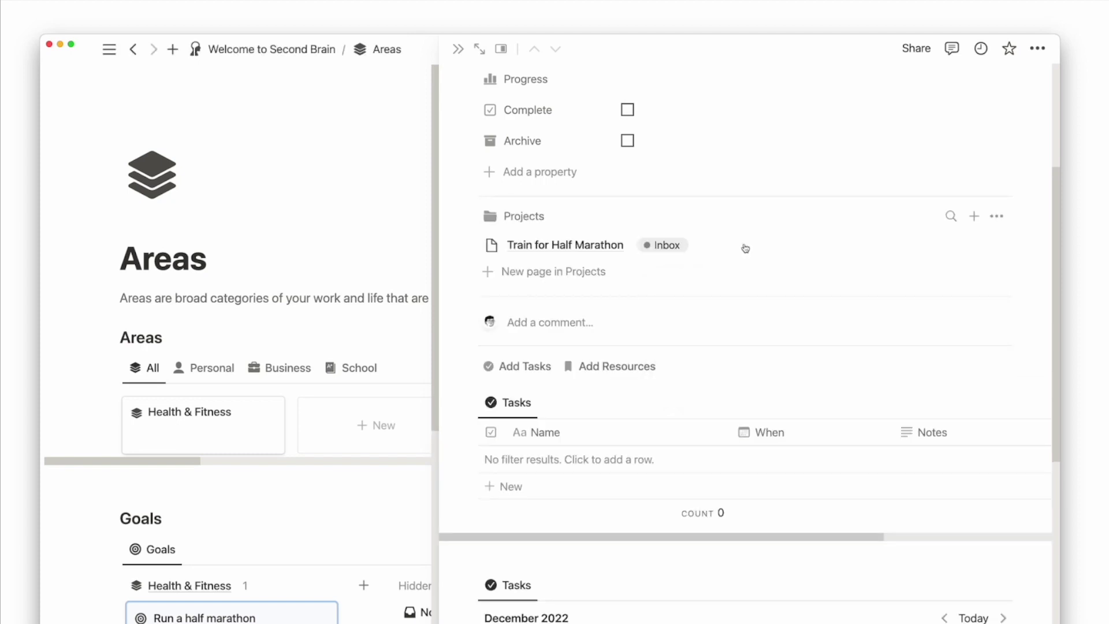
pyautogui.click(721, 247)
# Step: Apply the New Project template and add tasks Hire a coach, Create a training schedule, Join a running group
pyautogui.click(641, 556)
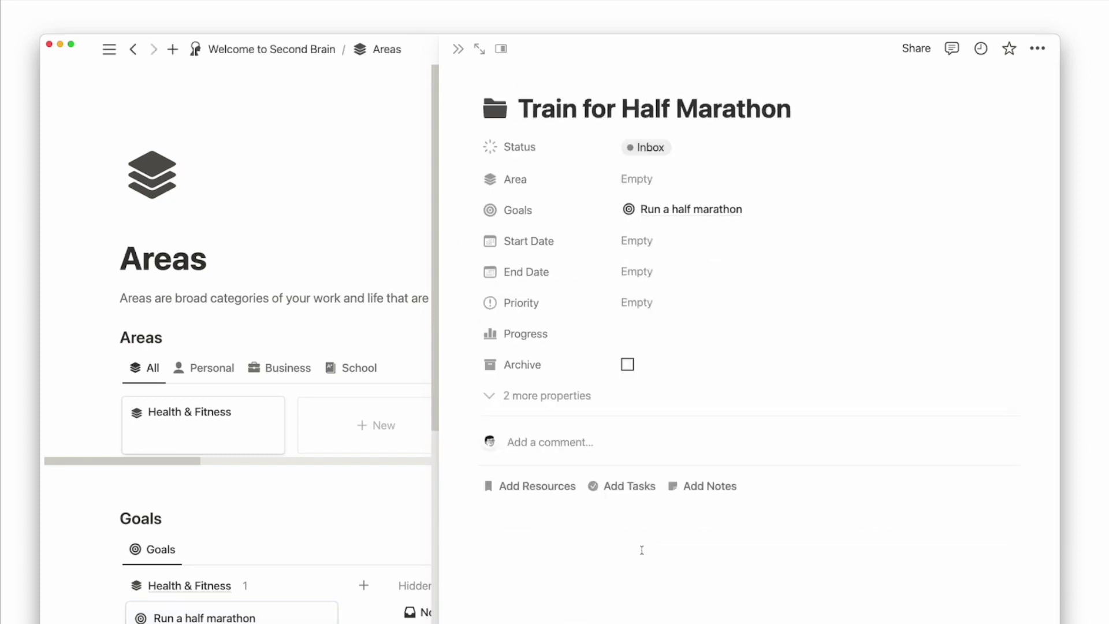
pyautogui.scroll(-2, 650, 516)
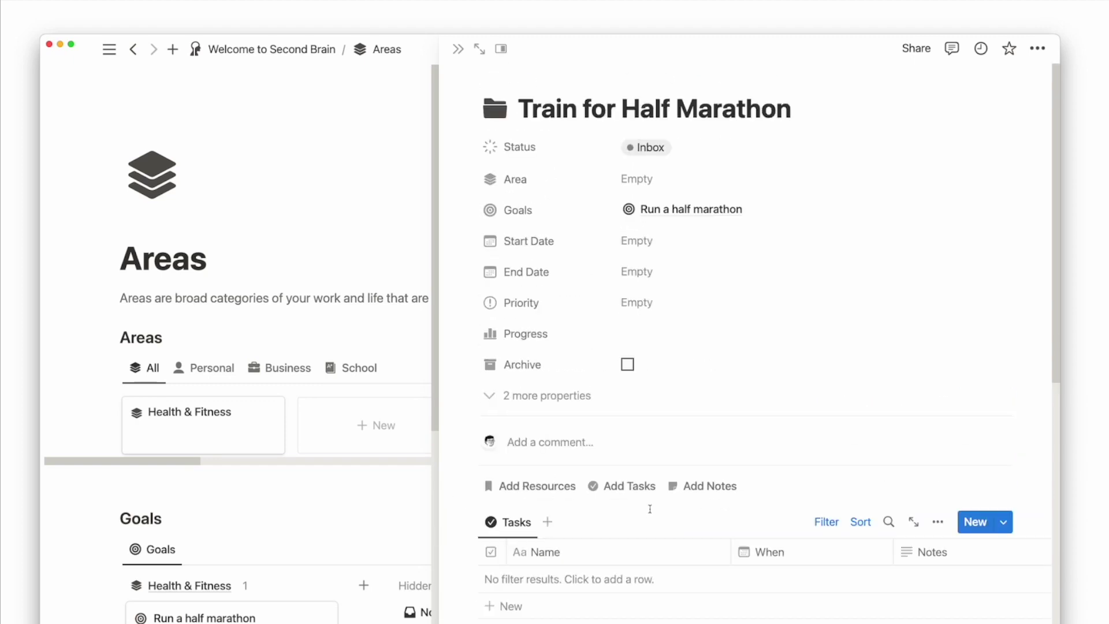
pyautogui.scroll(-5, 554, 283)
pyautogui.click(555, 284)
pyautogui.write('Hire a coach')
pyautogui.press('Return')
pyautogui.write('Crea')
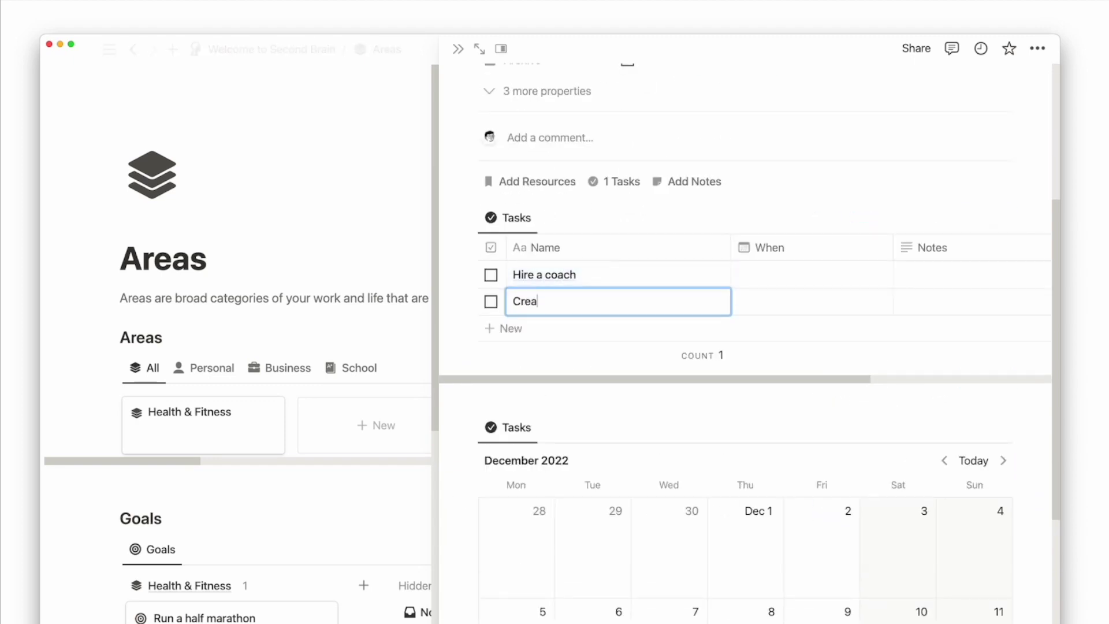
pyautogui.write('te a traioing schedule')
pyautogui.press('Return')
pyautogui.write('Join a running group')
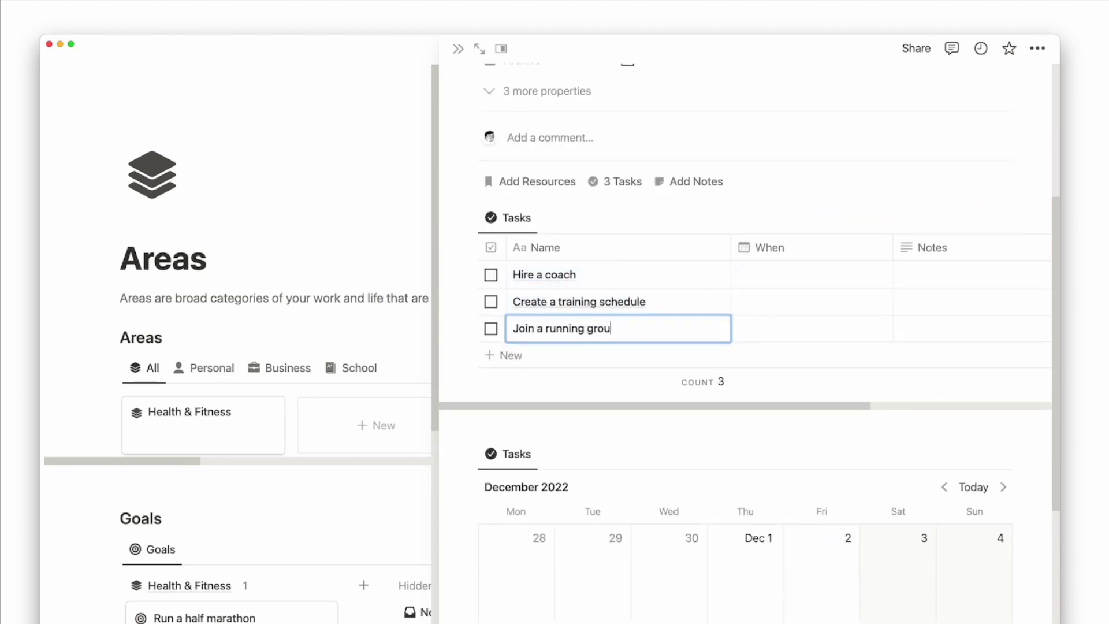
# Step: Date the tasks, giving Join a running group January 8, 2023
pyautogui.click(809, 275)
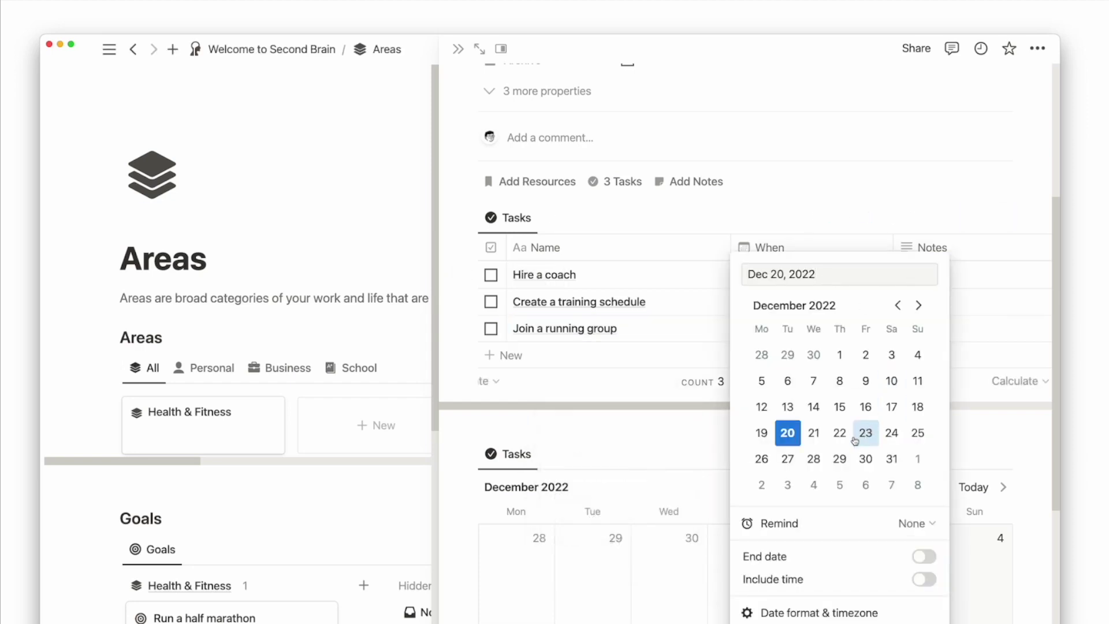
pyautogui.click(841, 459)
pyautogui.click(919, 305)
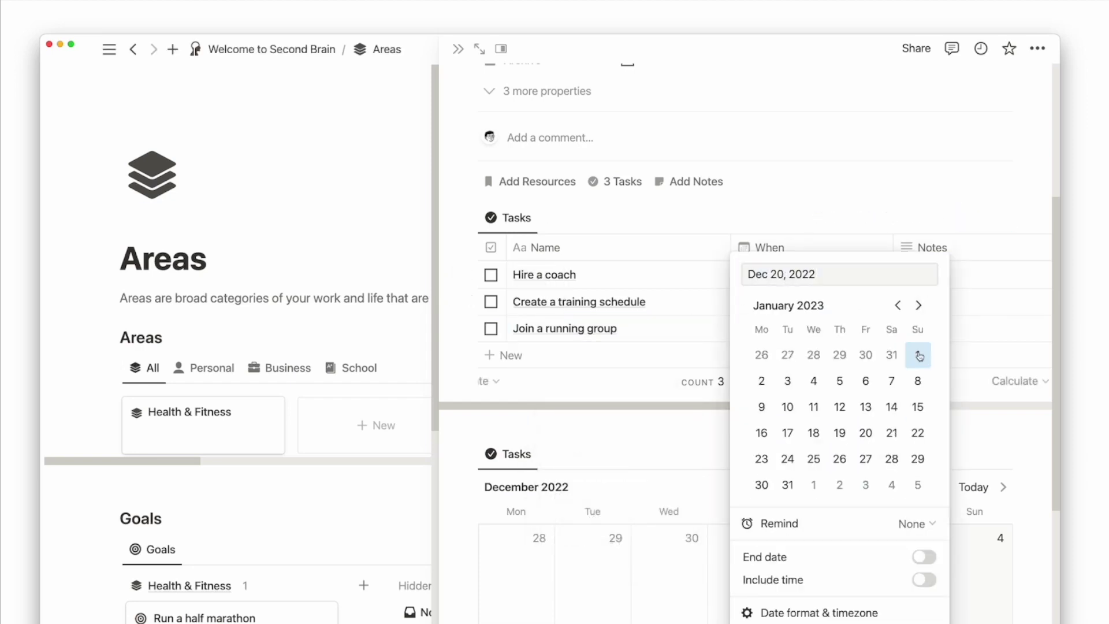
pyautogui.click(918, 355)
pyautogui.click(892, 381)
pyautogui.click(919, 305)
pyautogui.click(918, 381)
pyautogui.press('Escape')
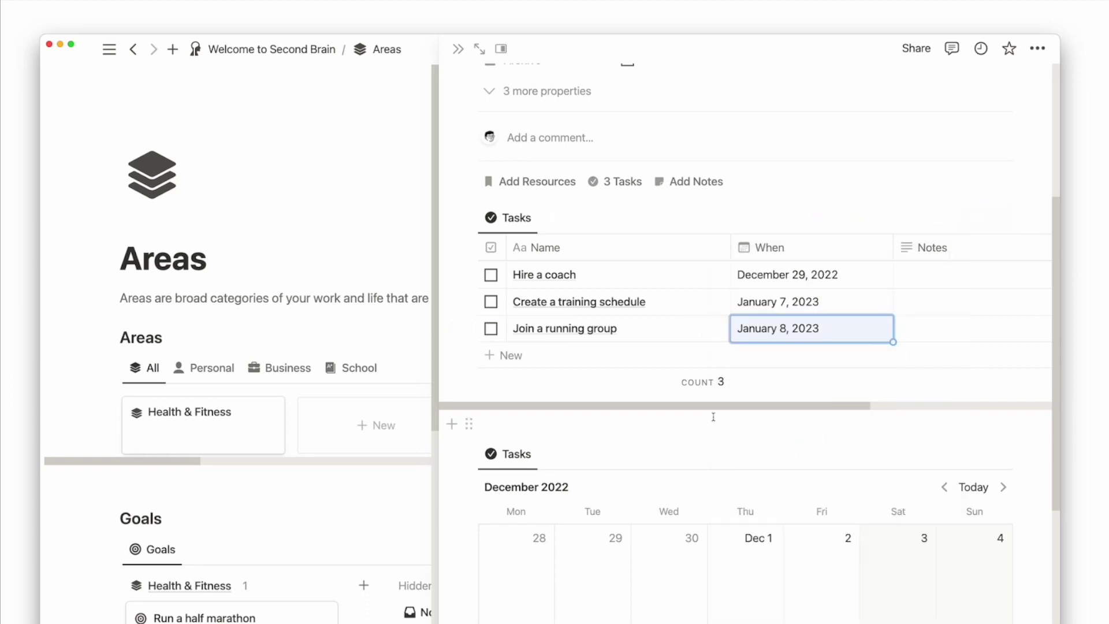
# Step: On the January 2023 Tasks calendar, move Create a training schedule from January 7 to January 5
pyautogui.scroll(-6, 714, 416)
pyautogui.click(1004, 167)
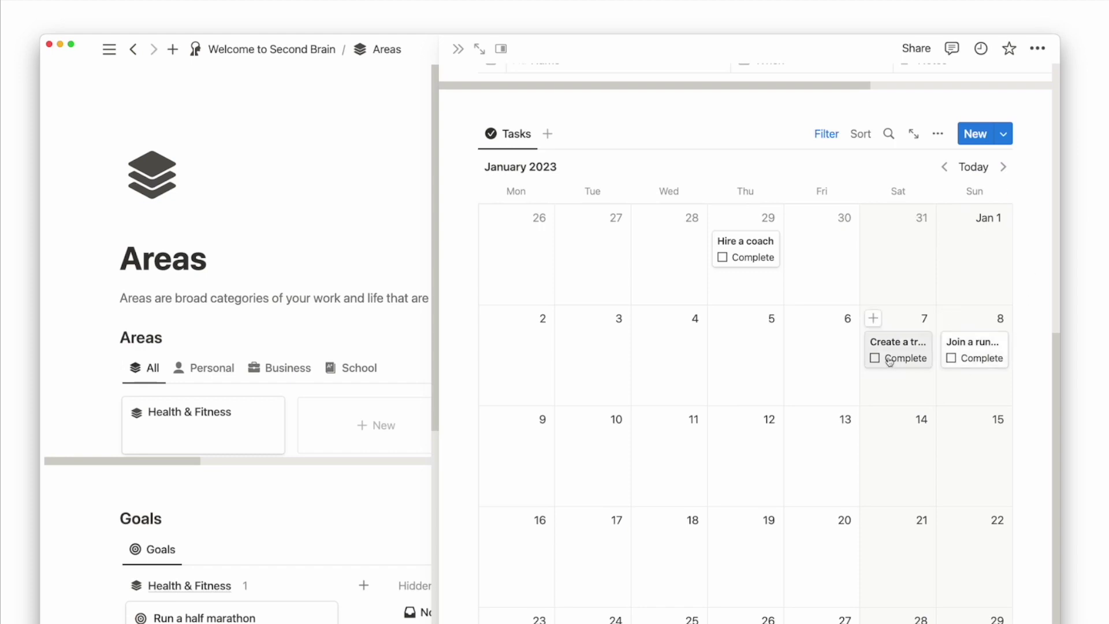
pyautogui.moveTo(872, 354); pyautogui.dragTo(757, 357)
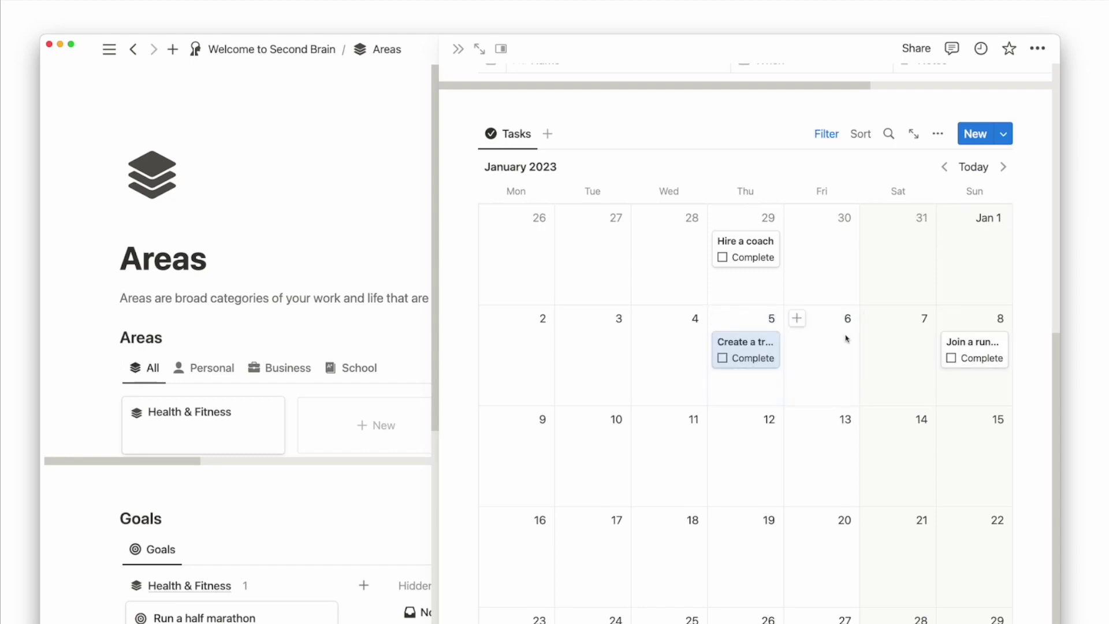
pyautogui.scroll(15, 846, 338)
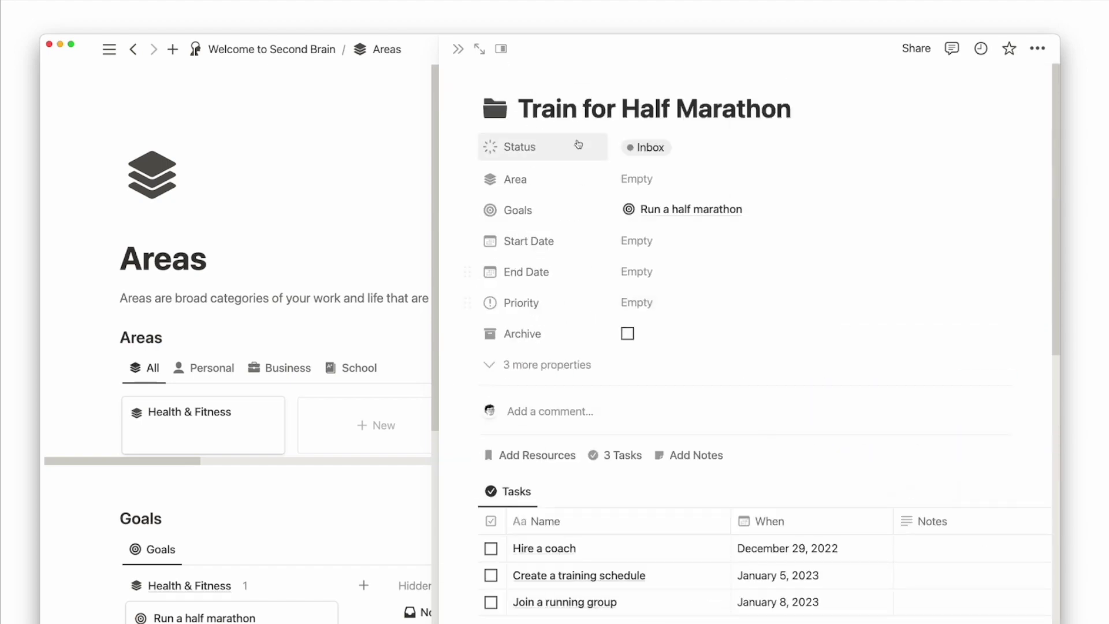
# Step: On the goal, add tasks 'Find a half marathon race in Q3 2023' and 'Register for a half marathon race'
pyautogui.click(132, 49)
pyautogui.scroll(-3, 737, 440)
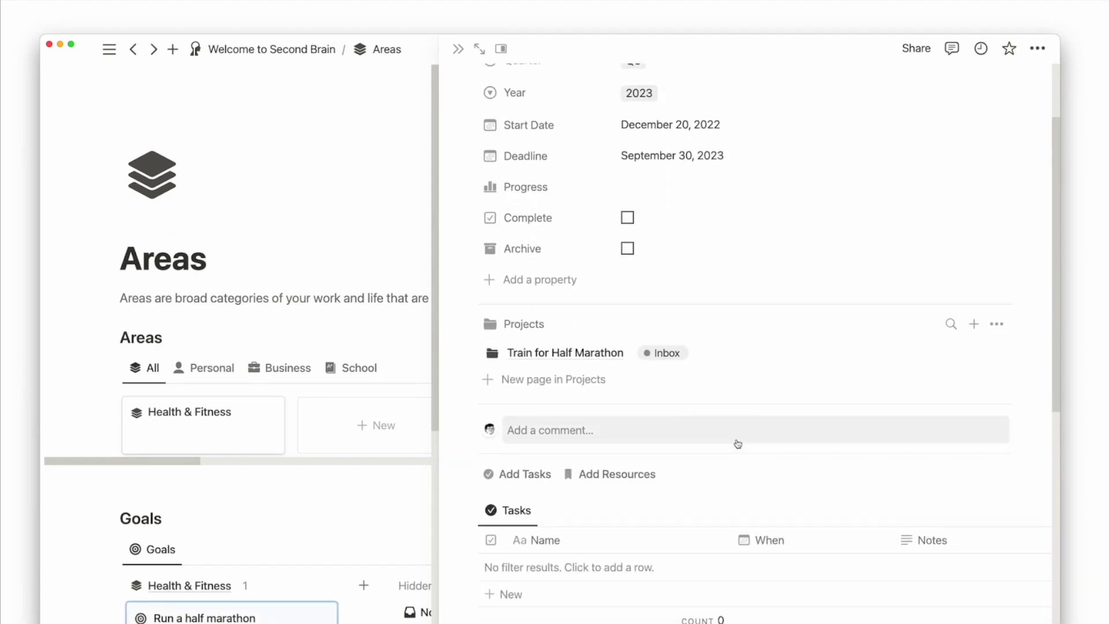
pyautogui.scroll(-7, 738, 444)
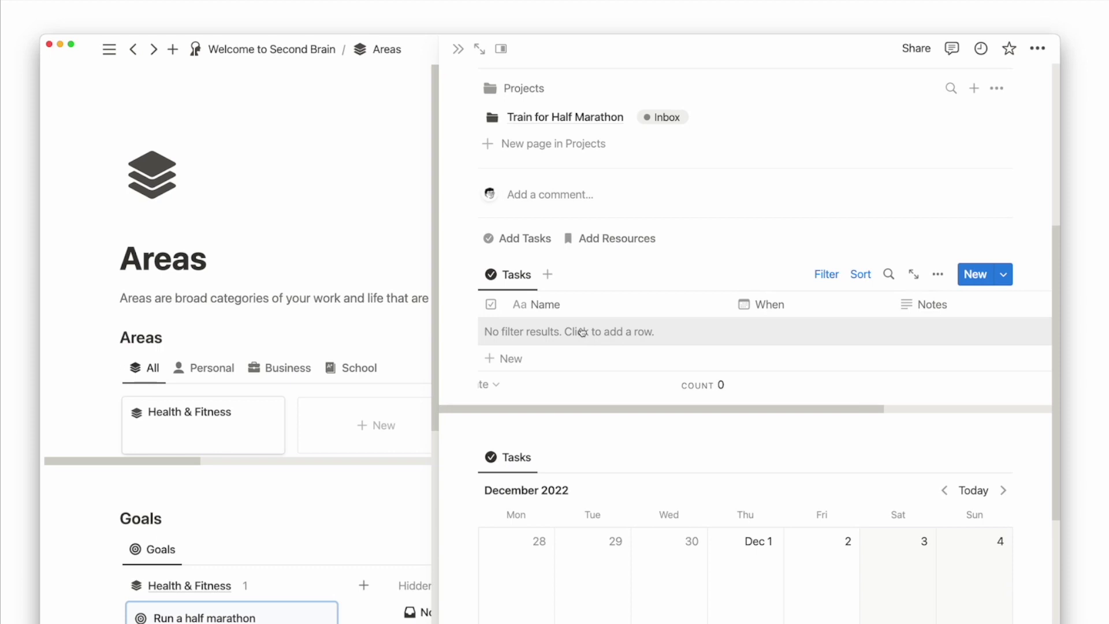
pyautogui.click(582, 332)
pyautogui.write('Find a half marat')
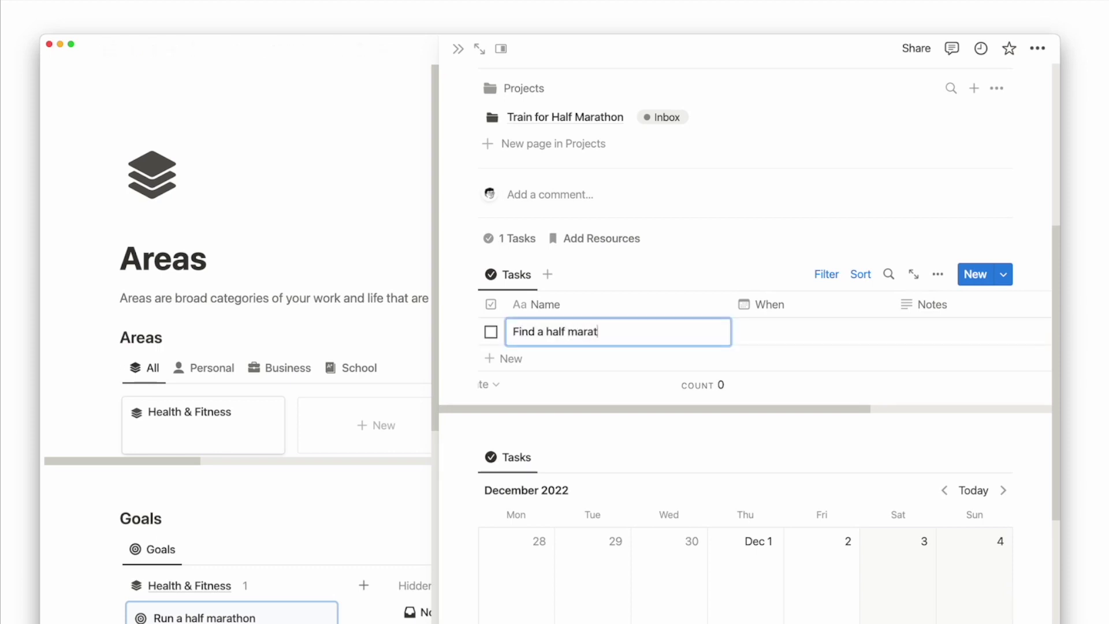
pyautogui.write('hon race in Q3 2023')
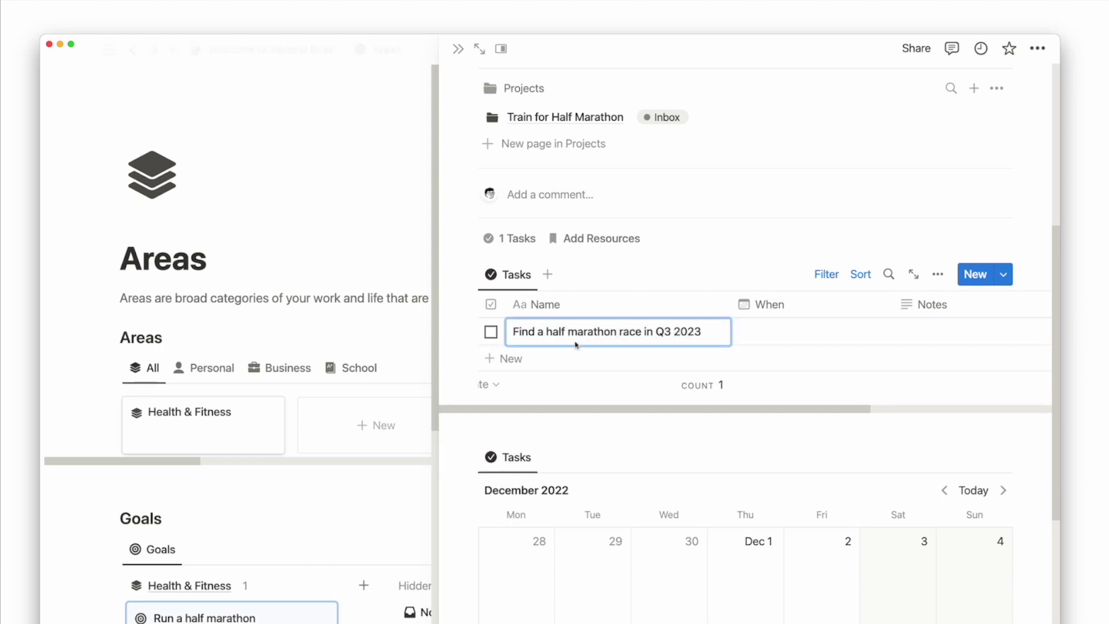
pyautogui.press('Escape')
pyautogui.click(562, 367)
pyautogui.write('Register for a hal')
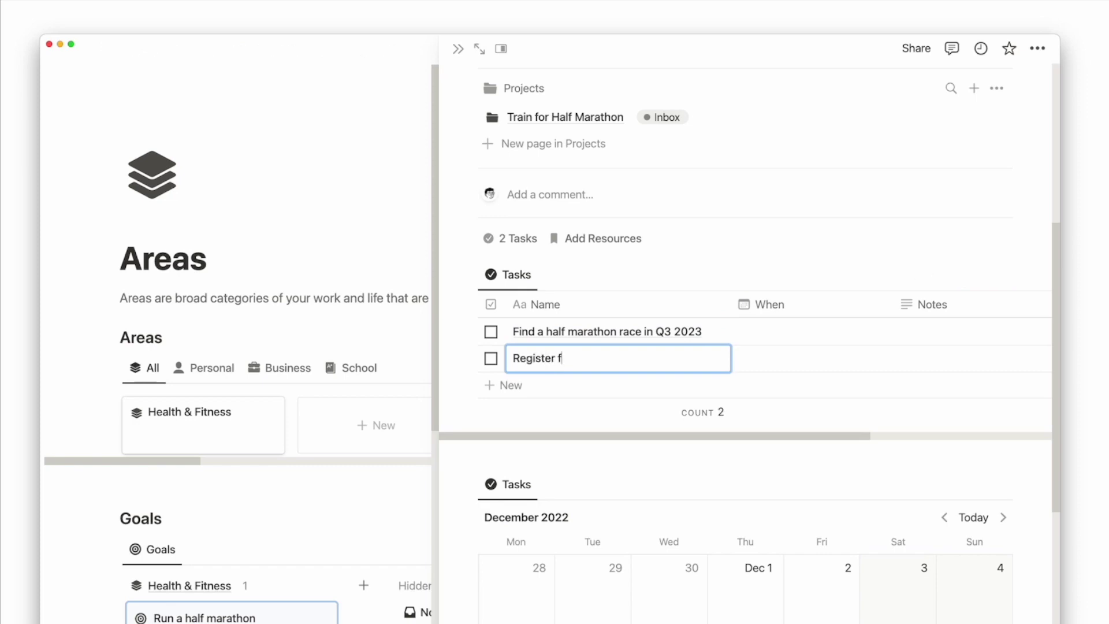
pyautogui.write('f marathon race')
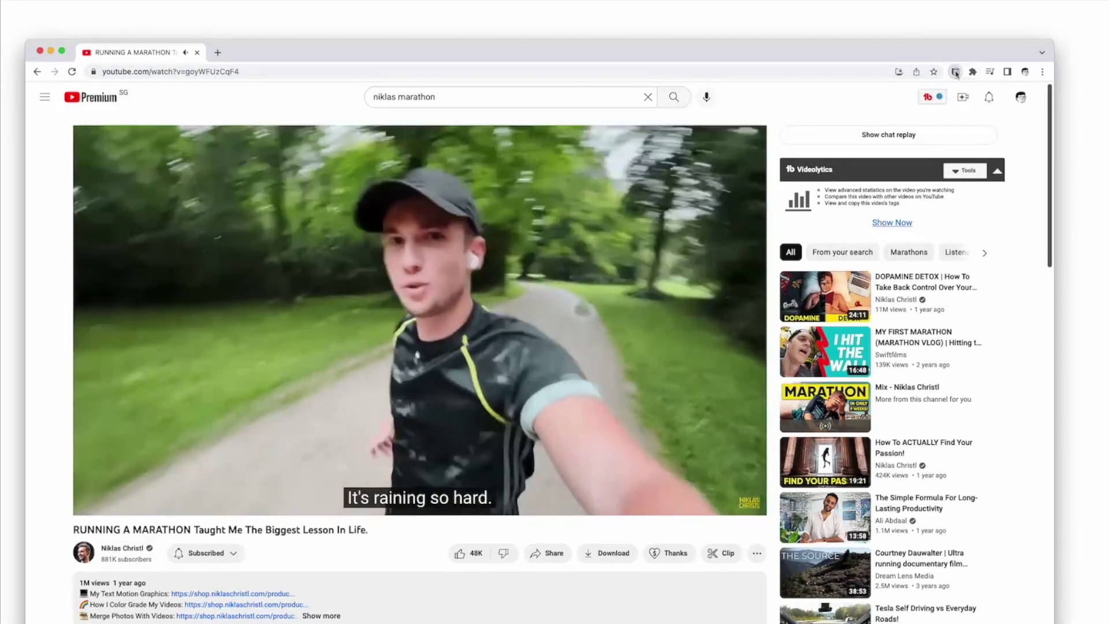
# Step: Clip the marathon YouTube video into Notion's Resources with the Web Clipper
pyautogui.click(956, 72)
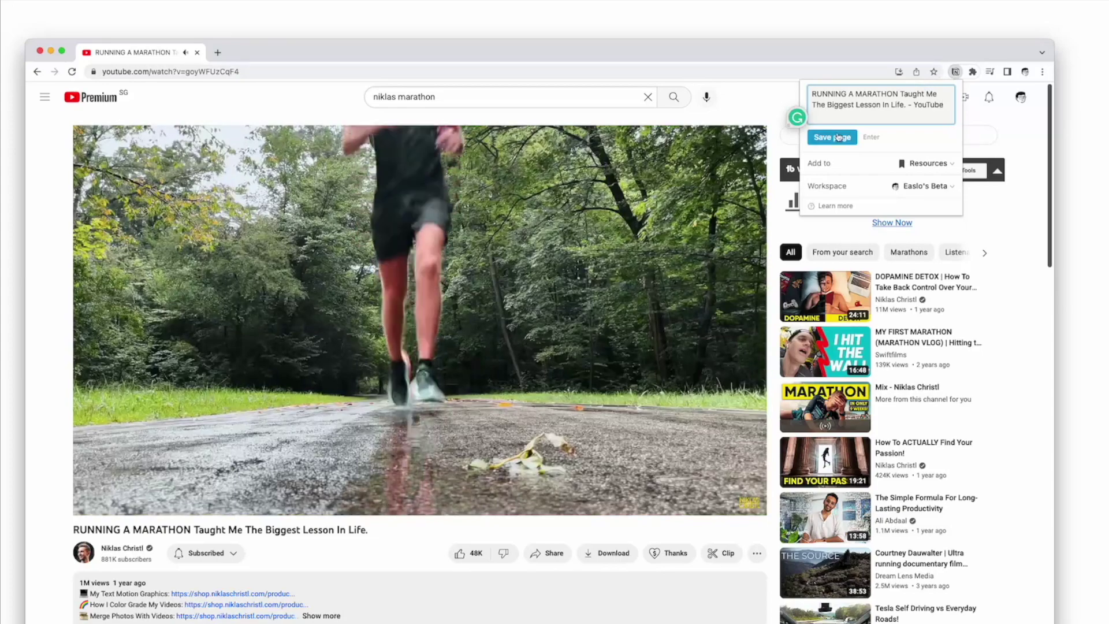
pyautogui.click(838, 137)
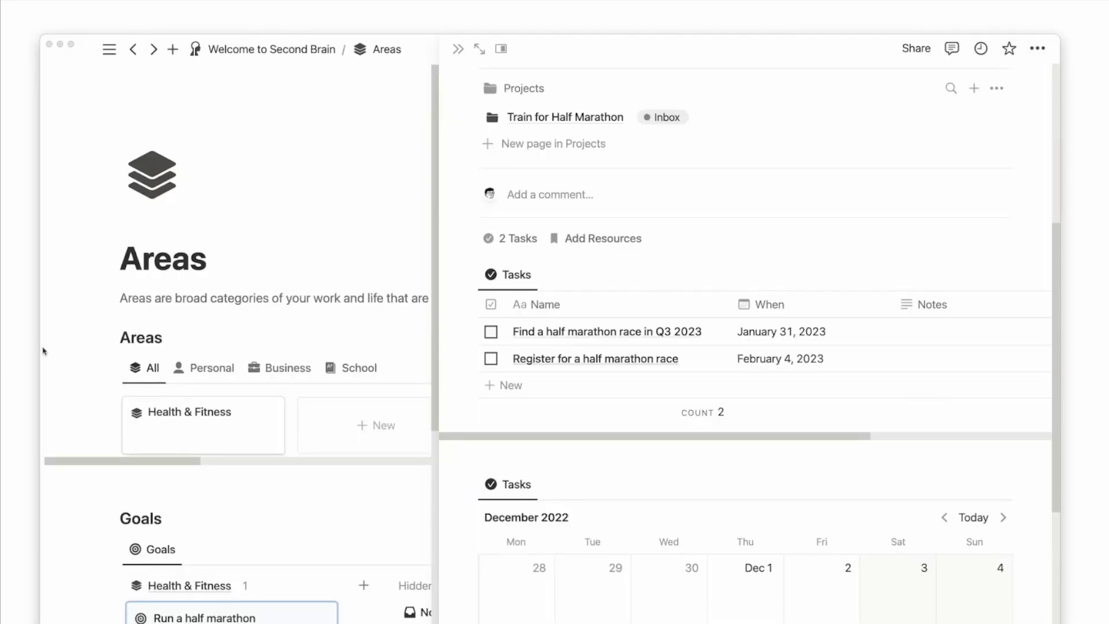
# Step: Close the project peek and go via Welcome to Second Brain to the Second Brain Inbox
pyautogui.click(458, 48)
pyautogui.click(458, 49)
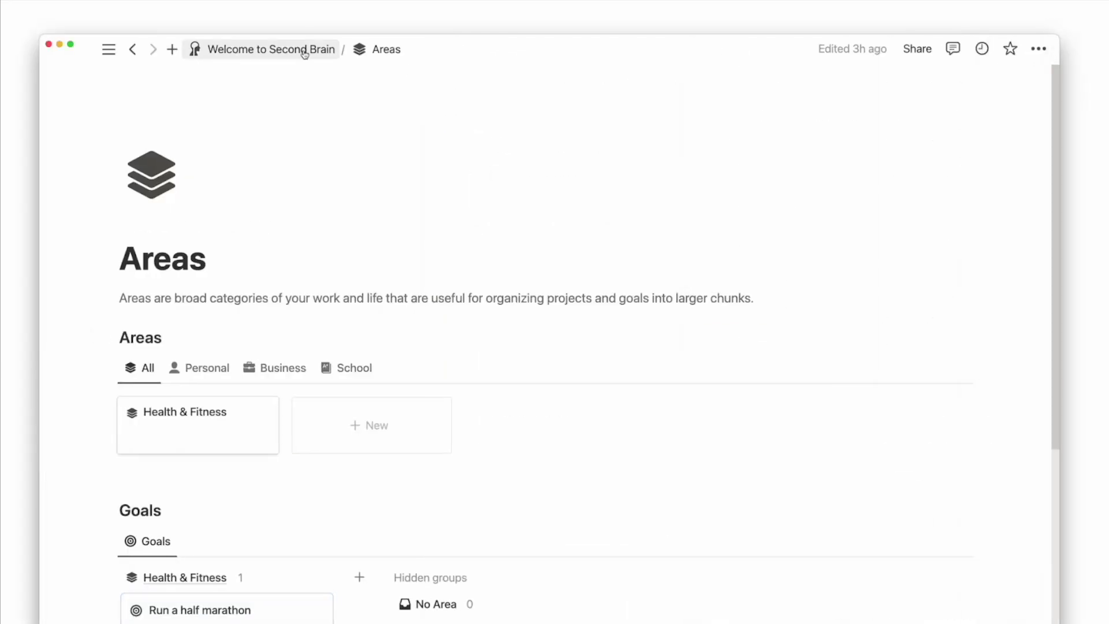
pyautogui.click(304, 54)
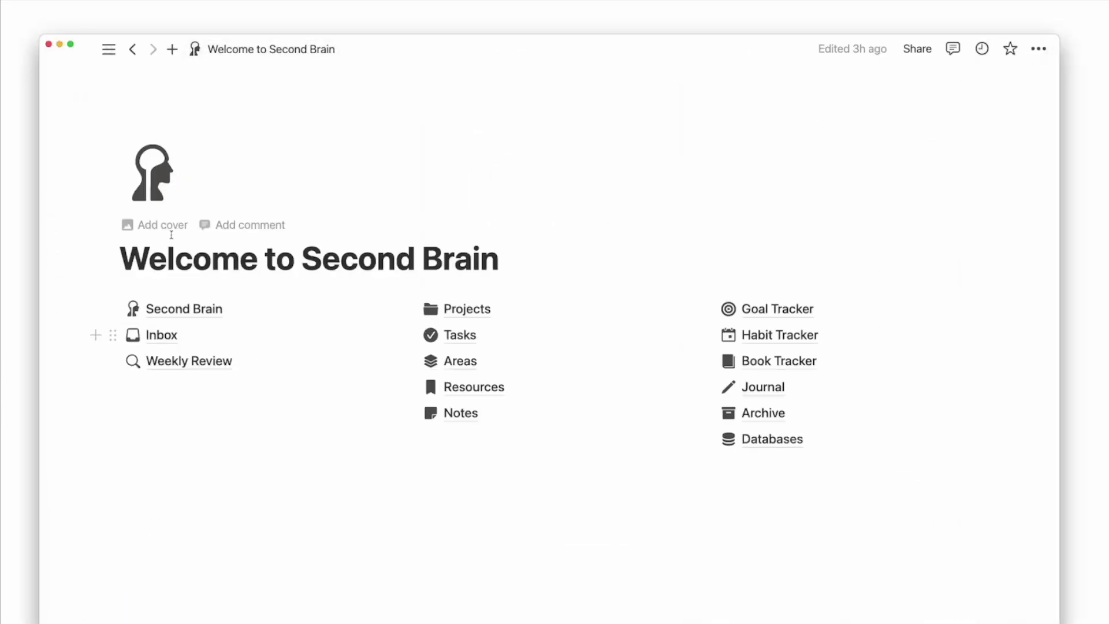
pyautogui.click(219, 308)
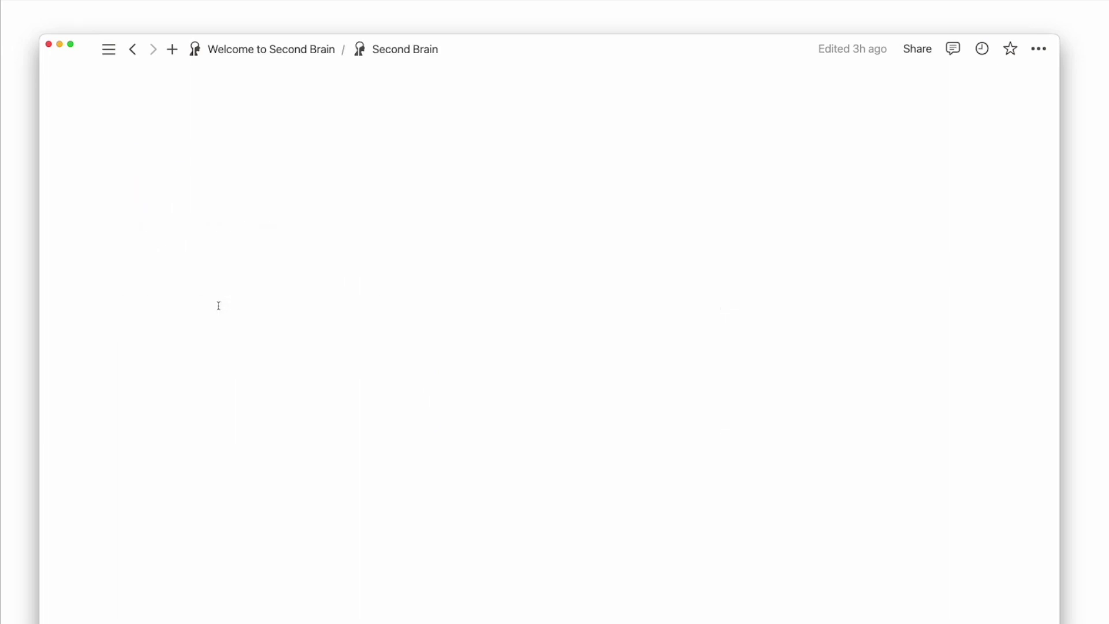
pyautogui.scroll(-5, 231, 301)
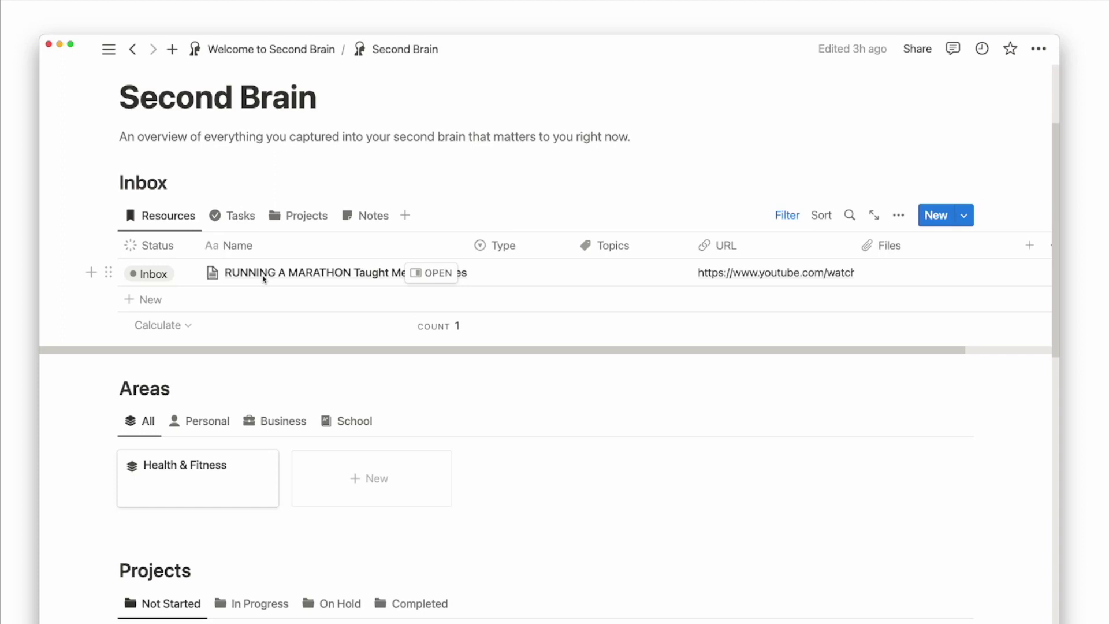
pyautogui.click(520, 264)
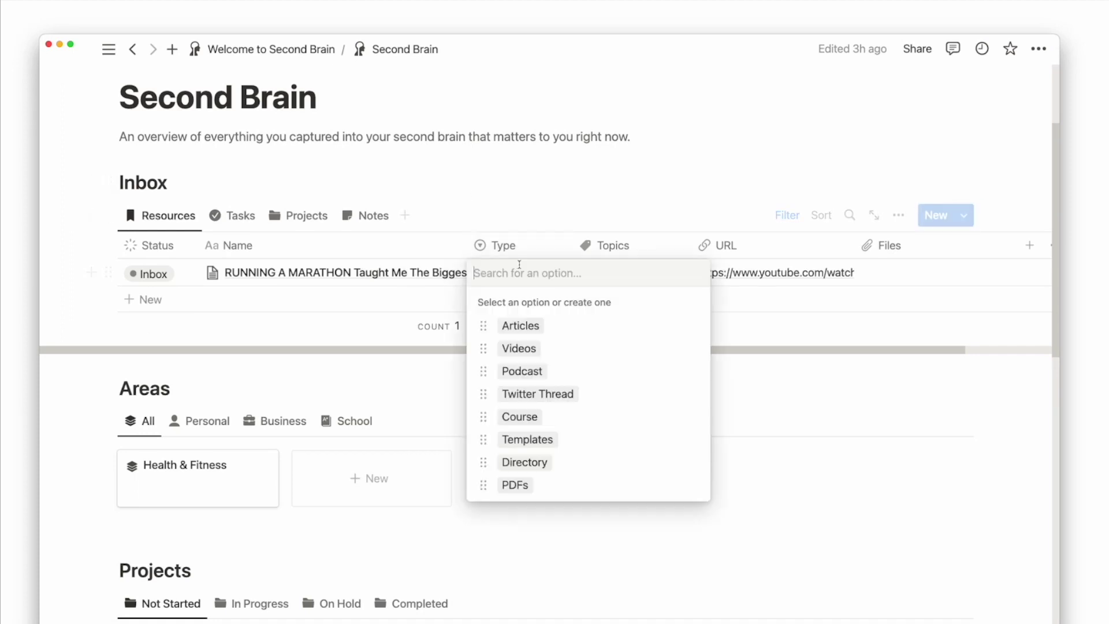
# Step: Give the marathon video Type Videos and a new Running topic, then open Running
pyautogui.click(520, 348)
pyautogui.click(602, 272)
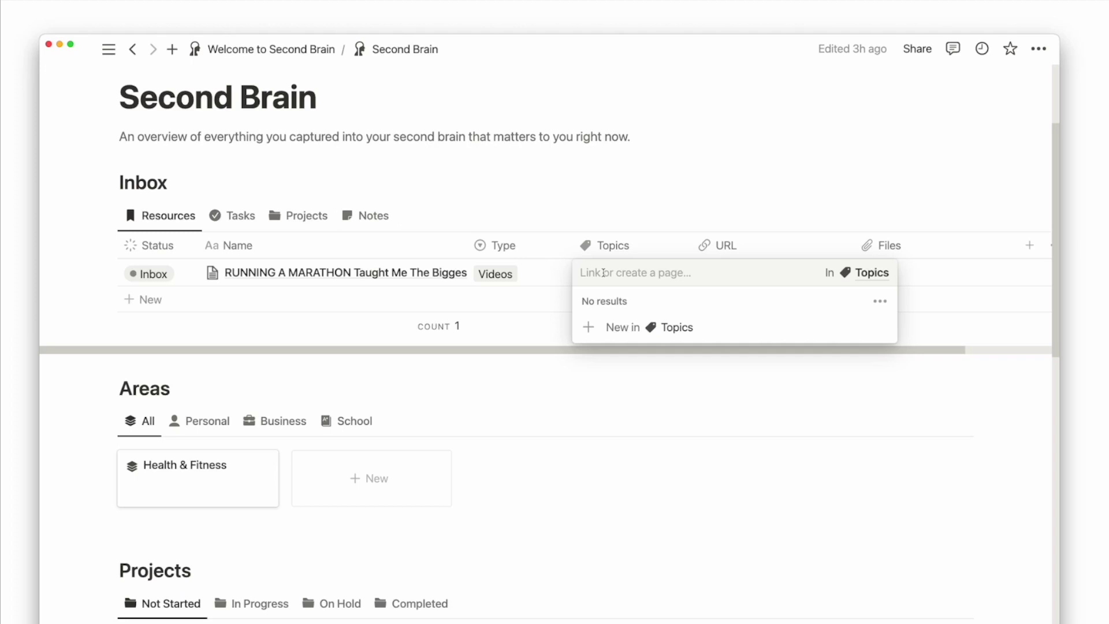
pyautogui.write('Running')
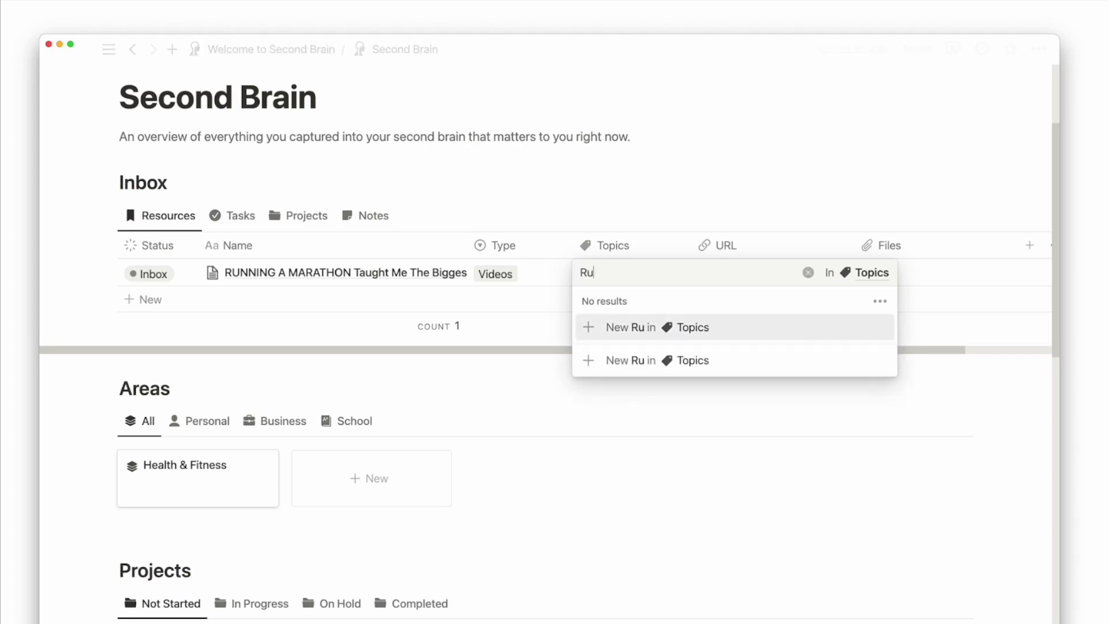
pyautogui.click(634, 327)
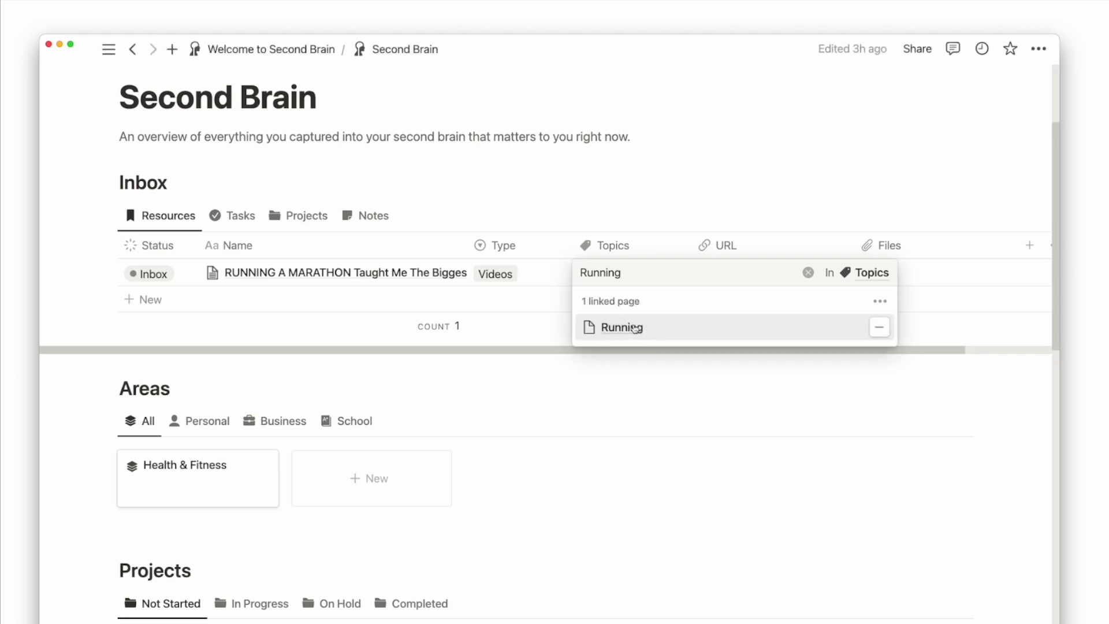
pyautogui.click(622, 328)
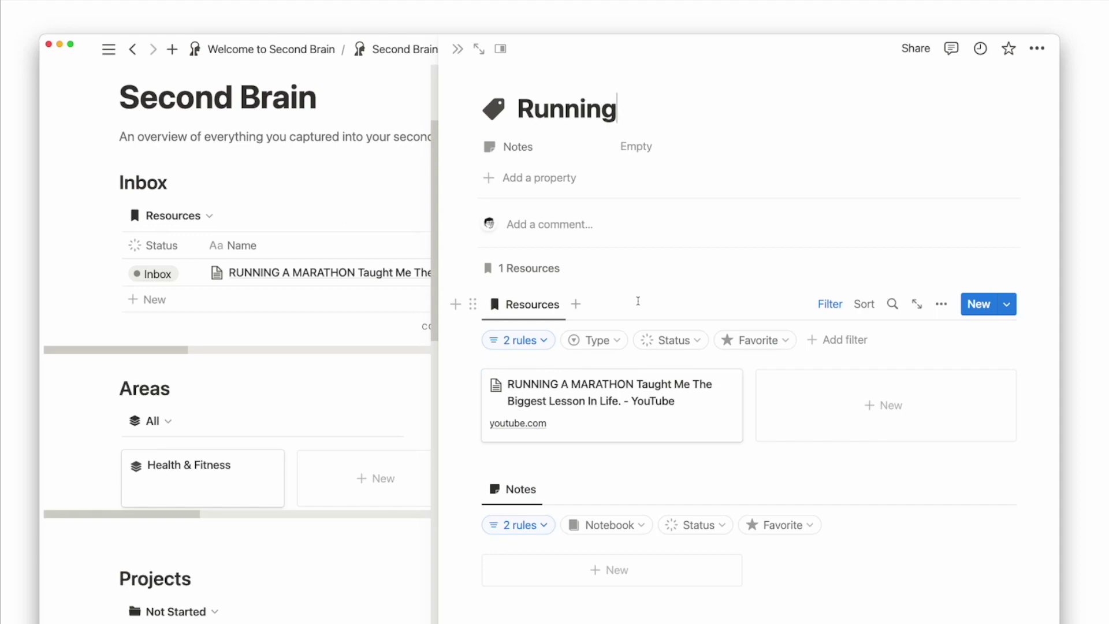
# Step: Back on the video page, link project Train for Half Marathon and goal Run a half marathon
pyautogui.press('super+bracketleft')
pyautogui.scroll(-5, 641, 312)
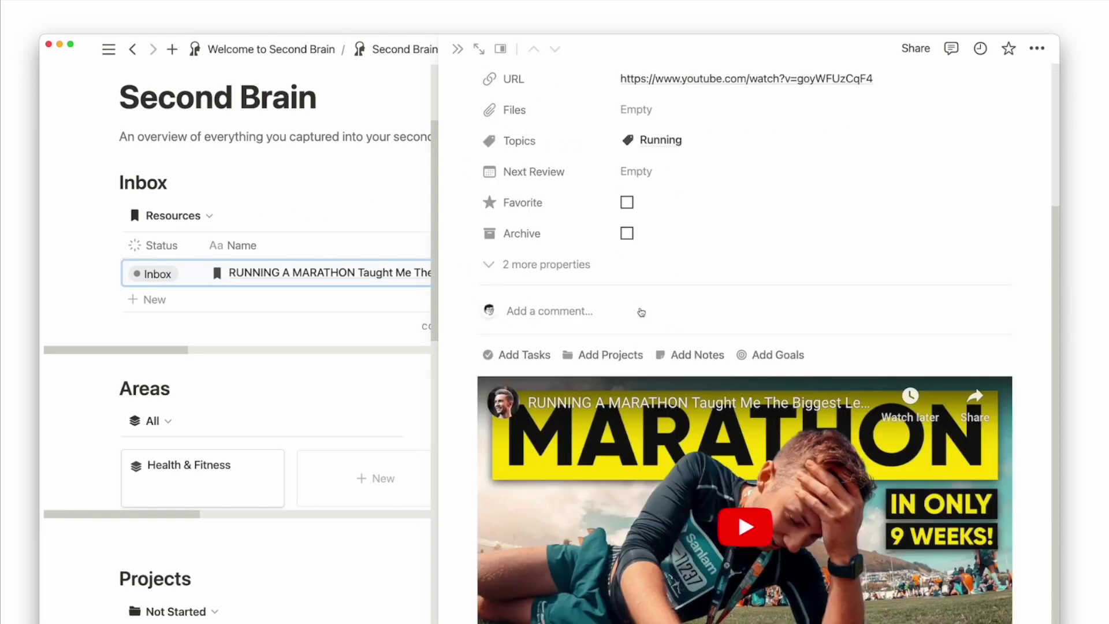
pyautogui.click(570, 354)
pyautogui.click(729, 436)
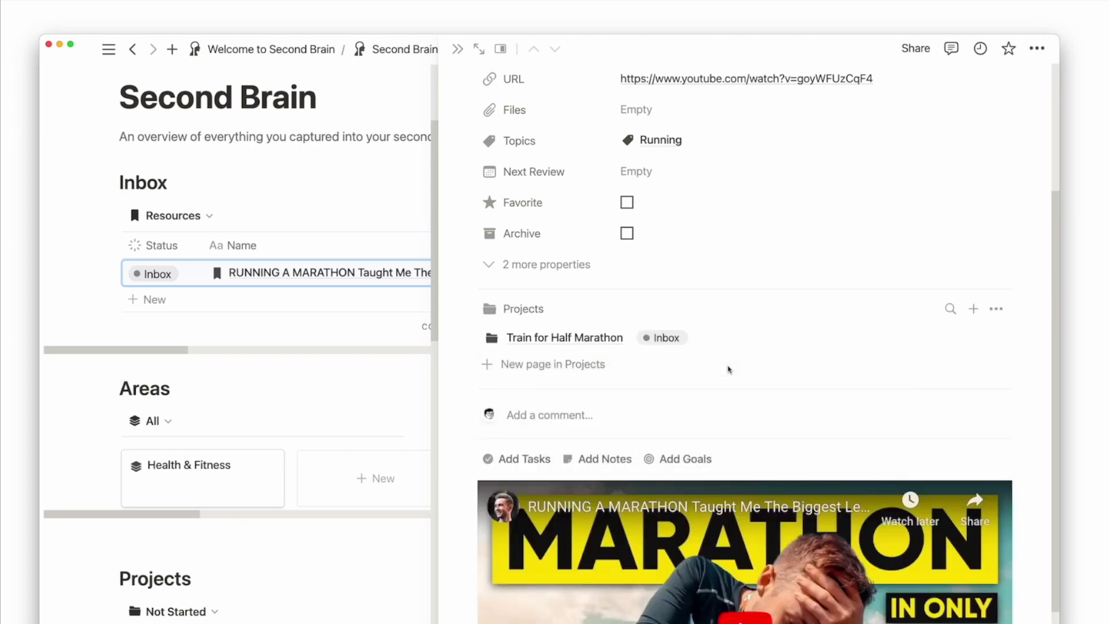
pyautogui.click(693, 460)
pyautogui.click(735, 539)
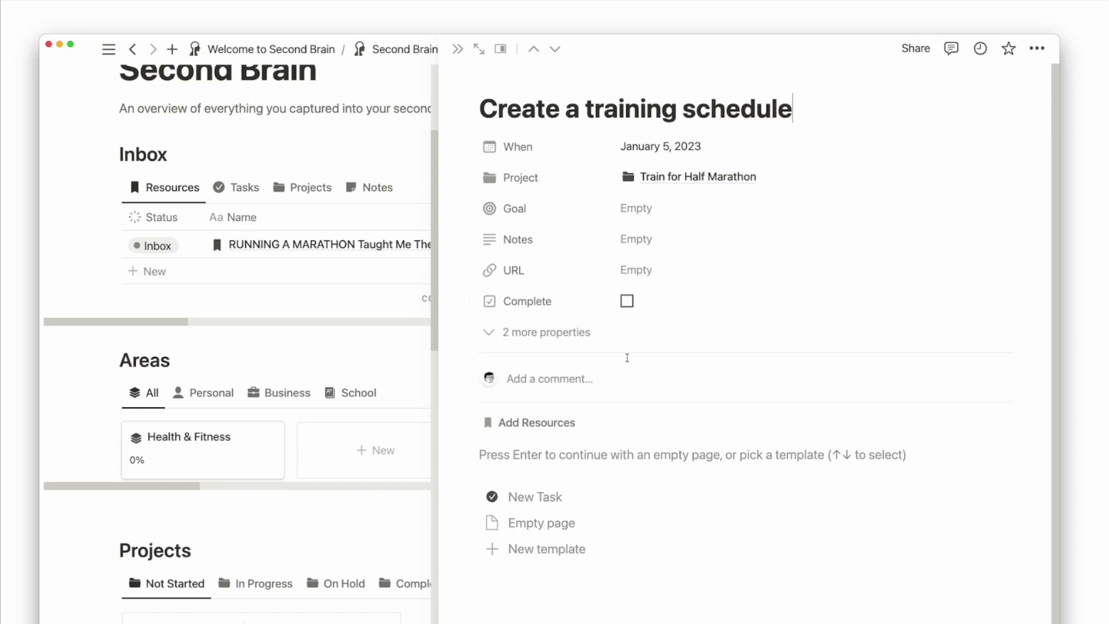
# Step: Link the RUNNING A MARATHON video as a resource of the Create a training schedule task
pyautogui.click(555, 424)
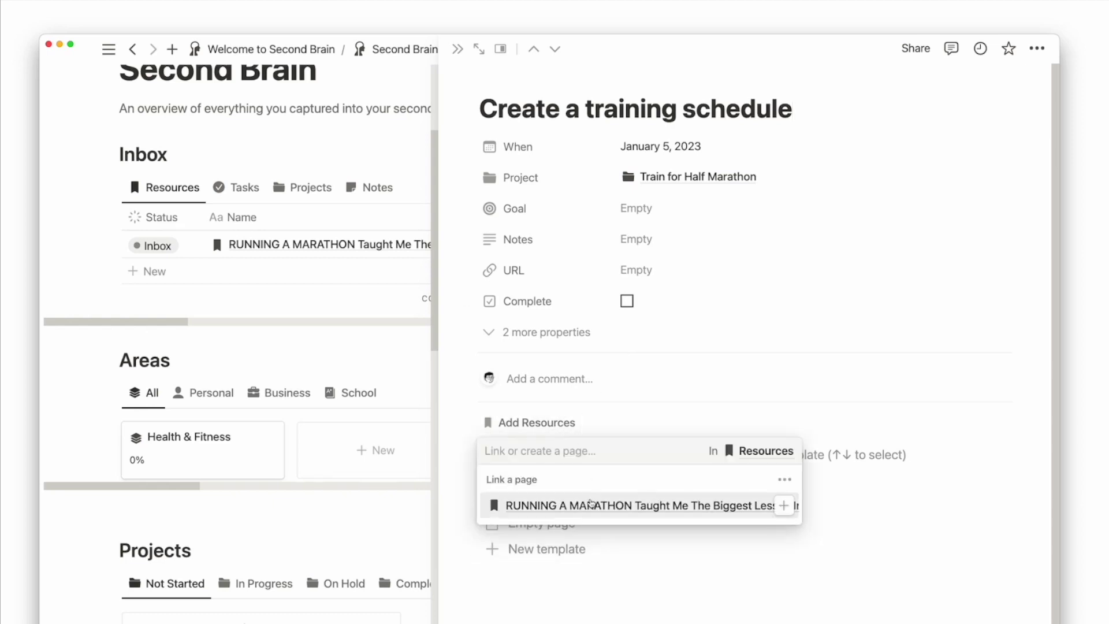
pyautogui.click(572, 504)
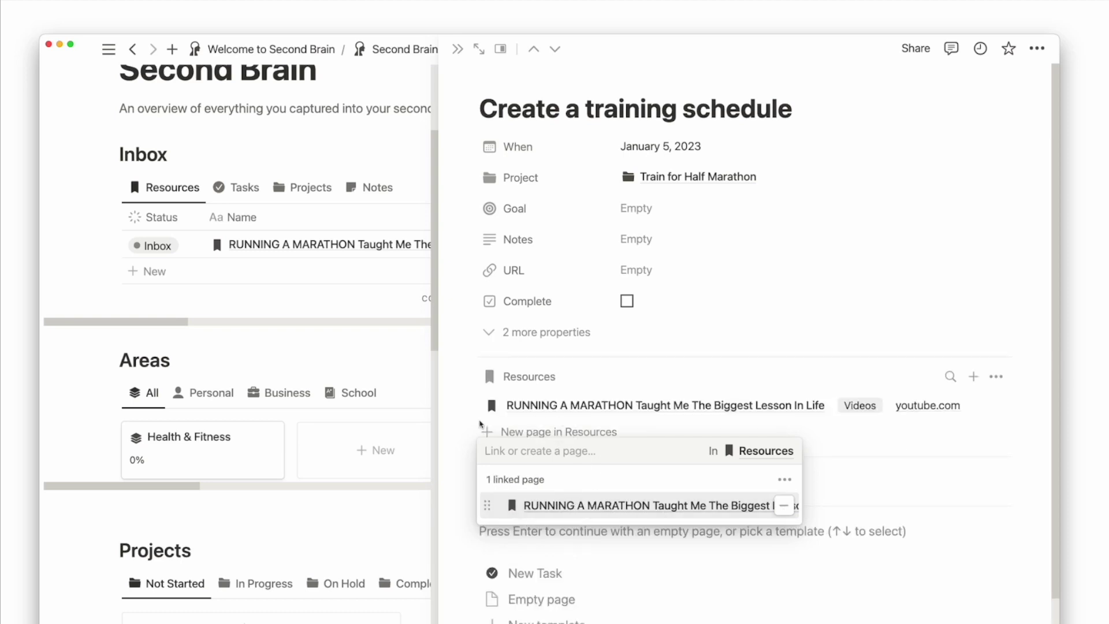
pyautogui.click(460, 425)
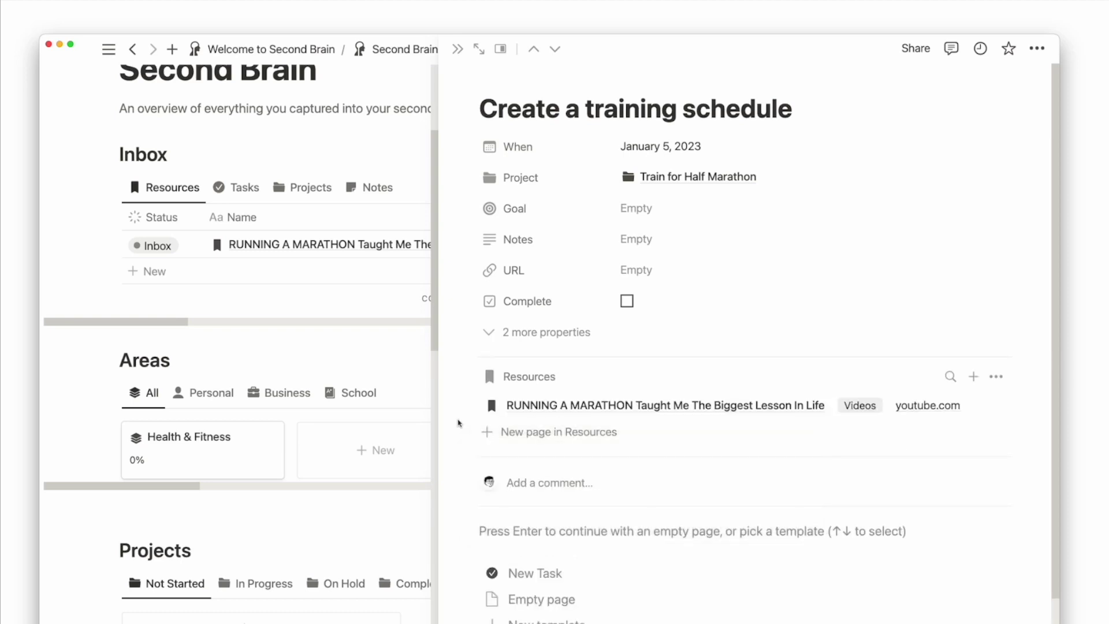
pyautogui.click(457, 50)
# Step: Change the marathon resource's Status so it is no longer in Inbox
pyautogui.scroll(3, 434, 347)
pyautogui.click(148, 431)
pyautogui.click(197, 544)
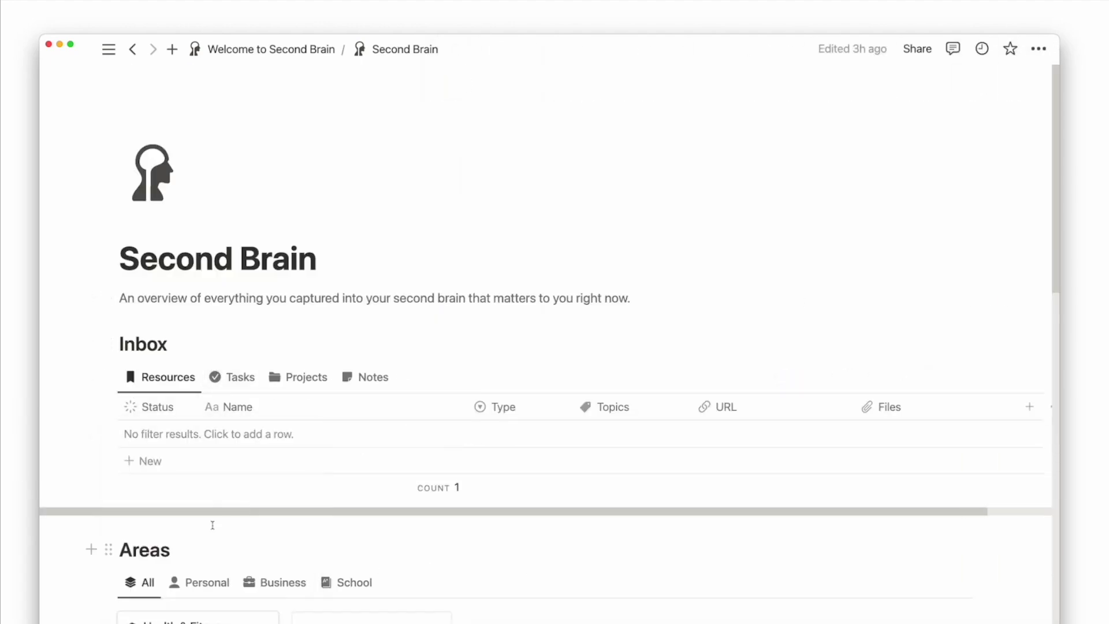
pyautogui.scroll(-10, 212, 524)
pyautogui.click(142, 508)
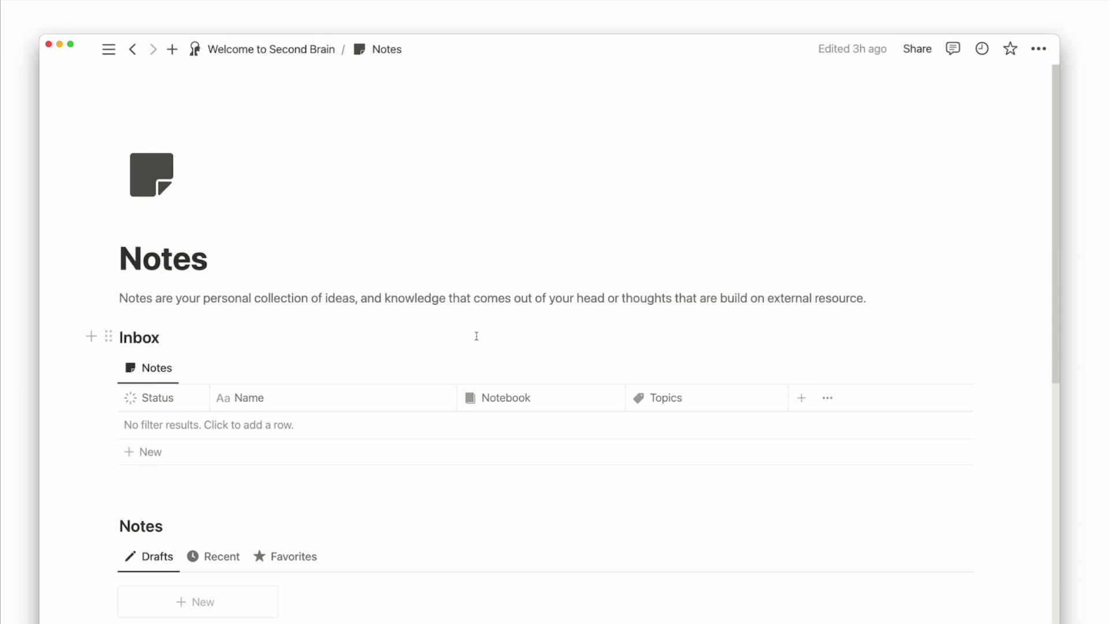
# Step: Add an Inbox note named Running Training Schedule and open it in side peek
pyautogui.click(373, 416)
pyautogui.write('Ru')
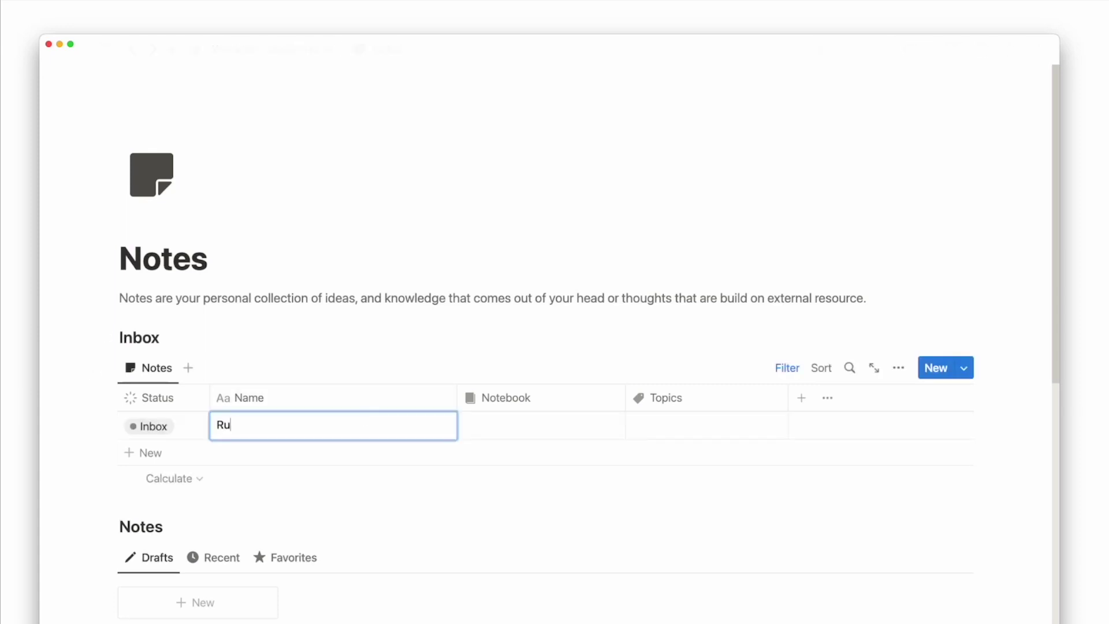
pyautogui.write('nning Training ')
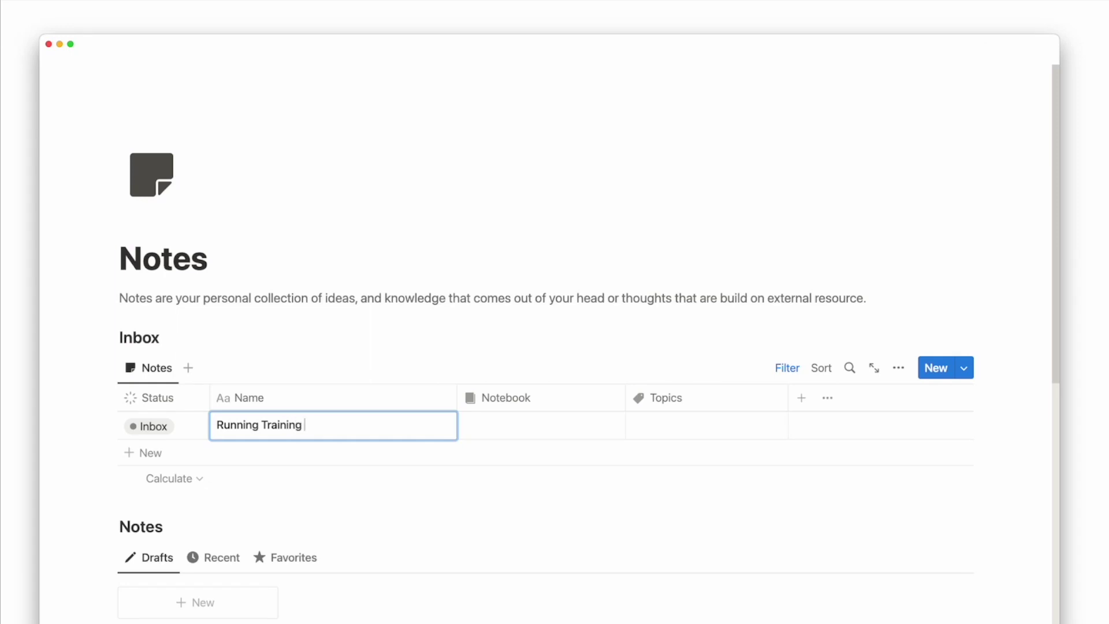
pyautogui.write('Schedule')
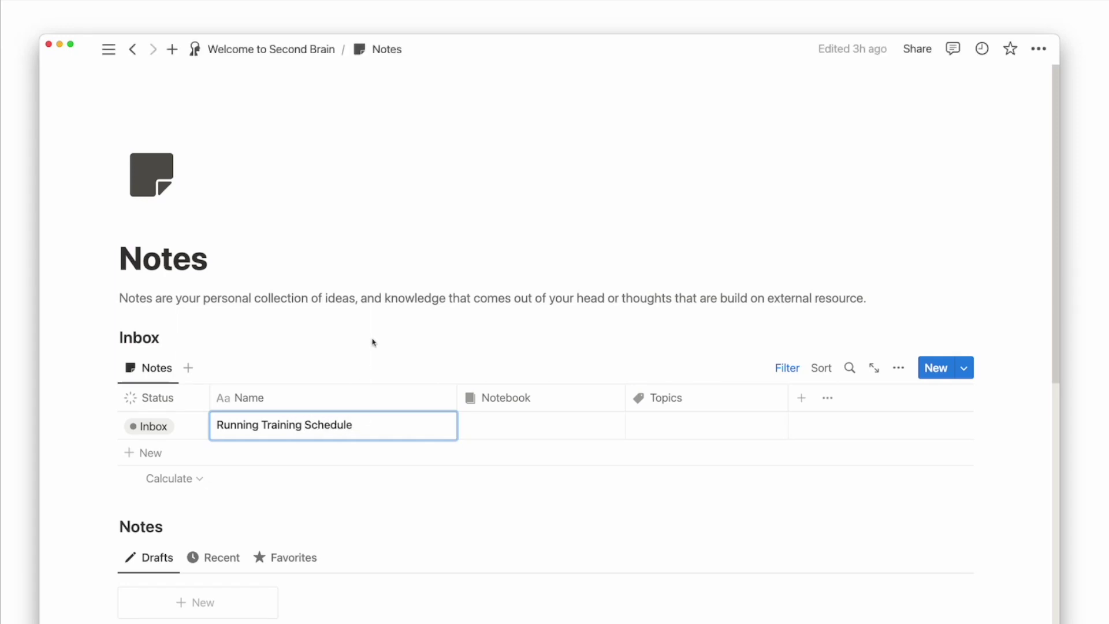
pyautogui.press('Return')
pyautogui.click(438, 427)
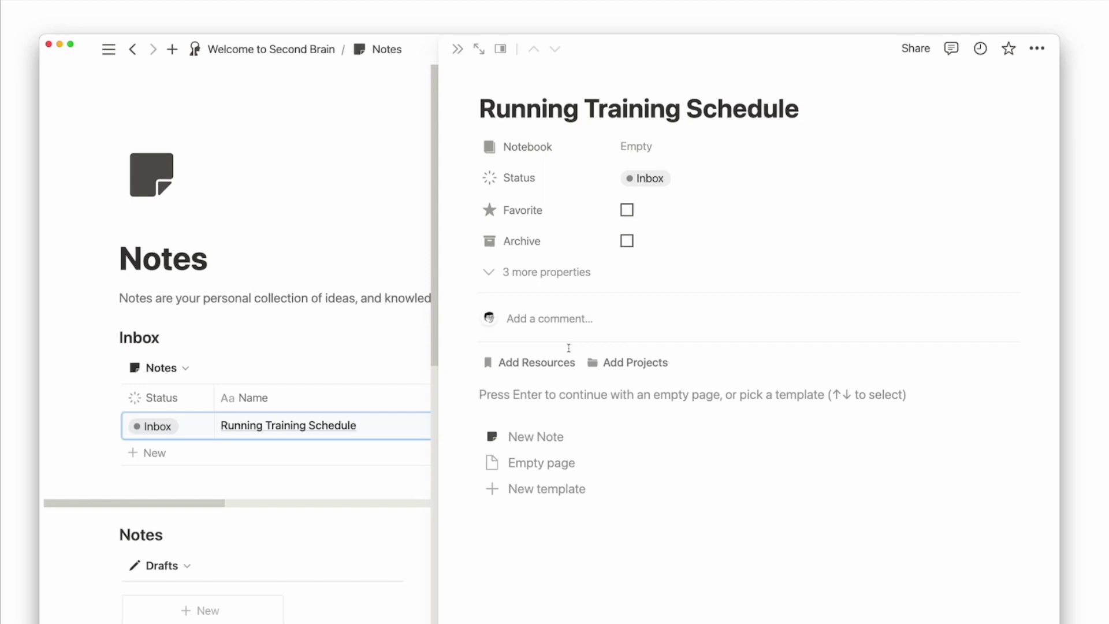
# Step: Write Week 1, Week 2 and Week 3 headings with bullets, then set Status to Draft
pyautogui.press('Return')
pyautogui.write('### Week 1')
pyautogui.press('Return')
pyautogui.write('-')
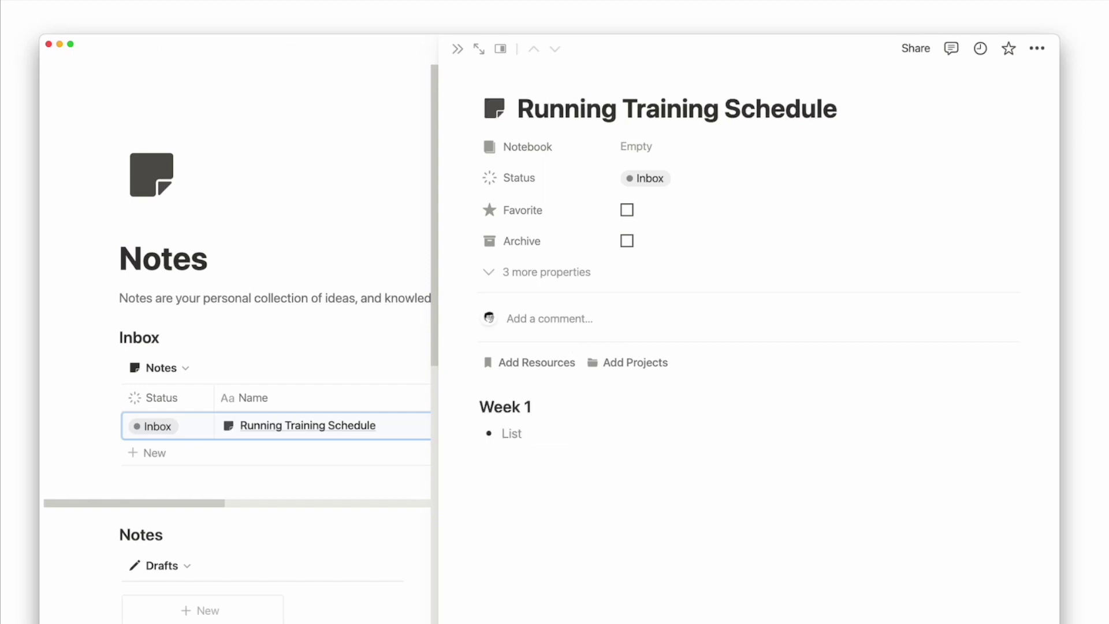
pyautogui.press('Return')
pyautogui.press('Return')
pyautogui.write('### Week 2')
pyautogui.press('Return')
pyautogui.write('-')
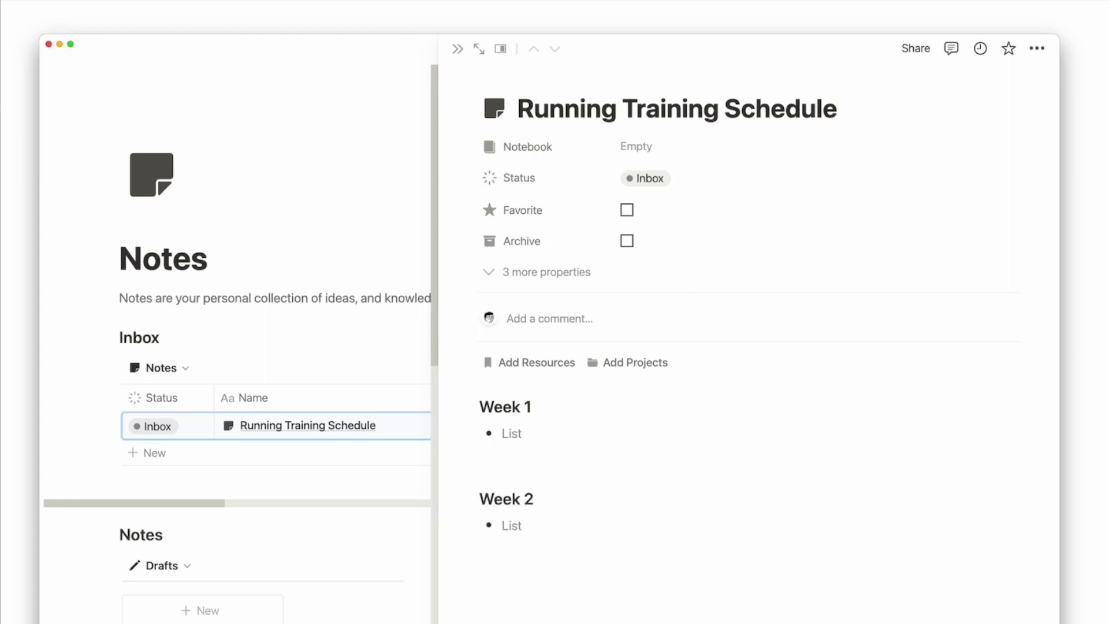
pyautogui.press('Return')
pyautogui.press('Return')
pyautogui.write('### Week 3')
pyautogui.press('Return')
pyautogui.write('-')
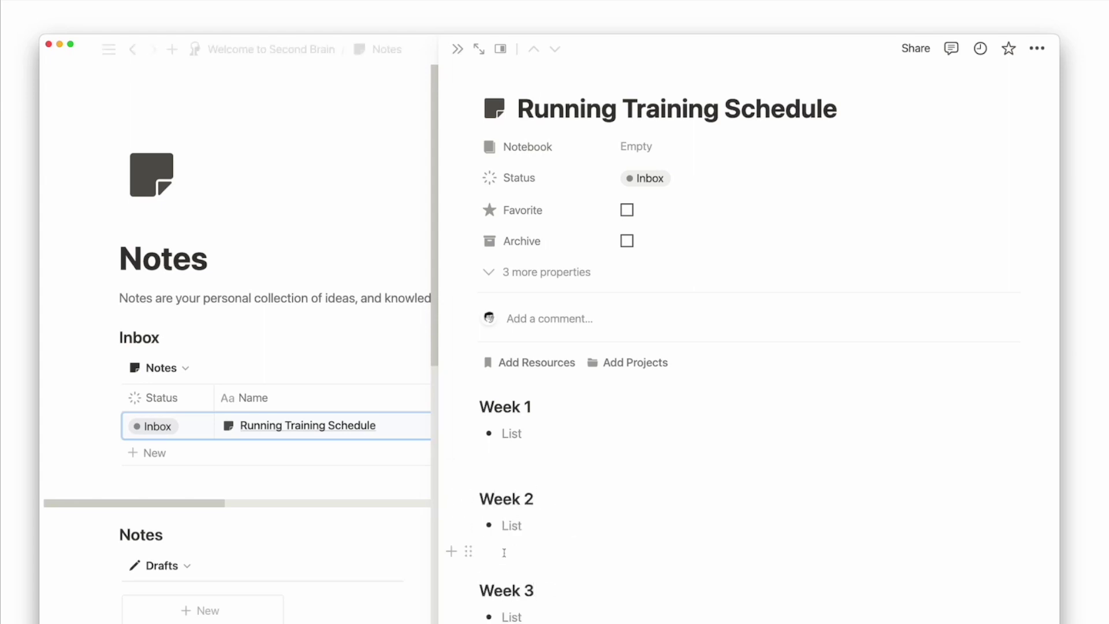
pyautogui.click(646, 178)
pyautogui.click(647, 234)
# Step: Create a Morning Routine draft listing Wake up early, Drink water, Make my bed, Brush teeth
pyautogui.click(281, 293)
pyautogui.scroll(-6, 281, 293)
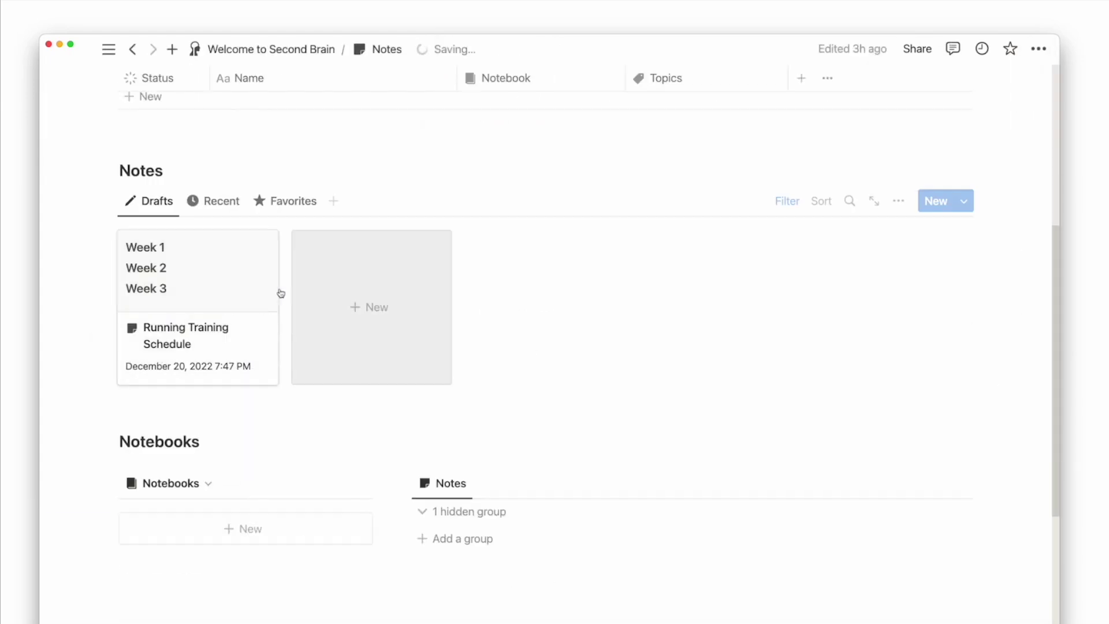
pyautogui.click(335, 317)
pyautogui.write('Morn')
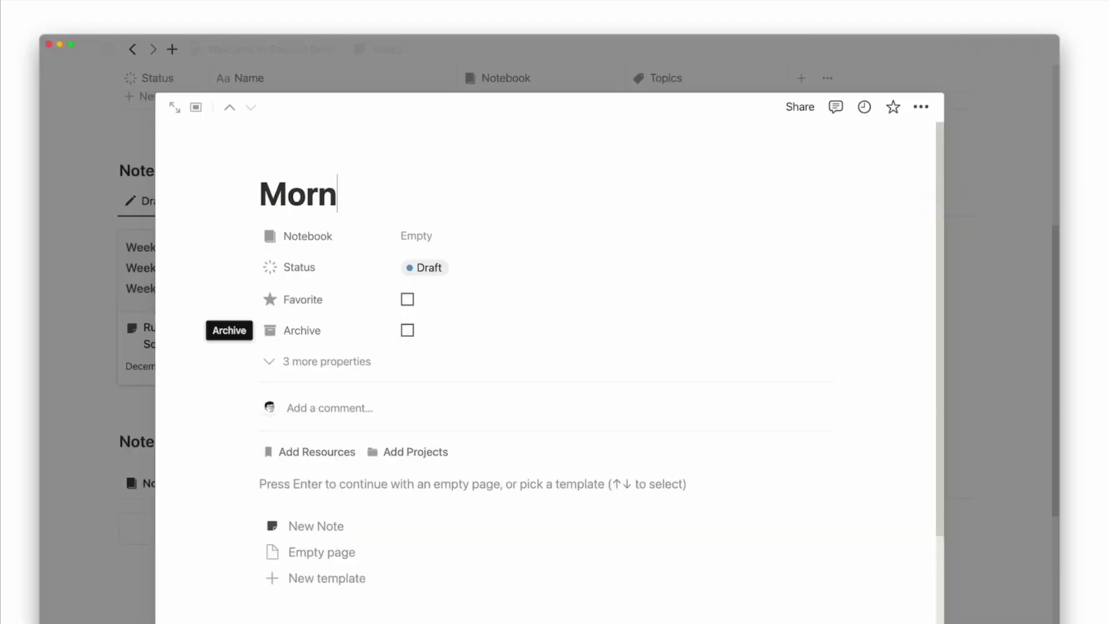
pyautogui.write('ing Routine1. Wake up early')
pyautogui.press('Return')
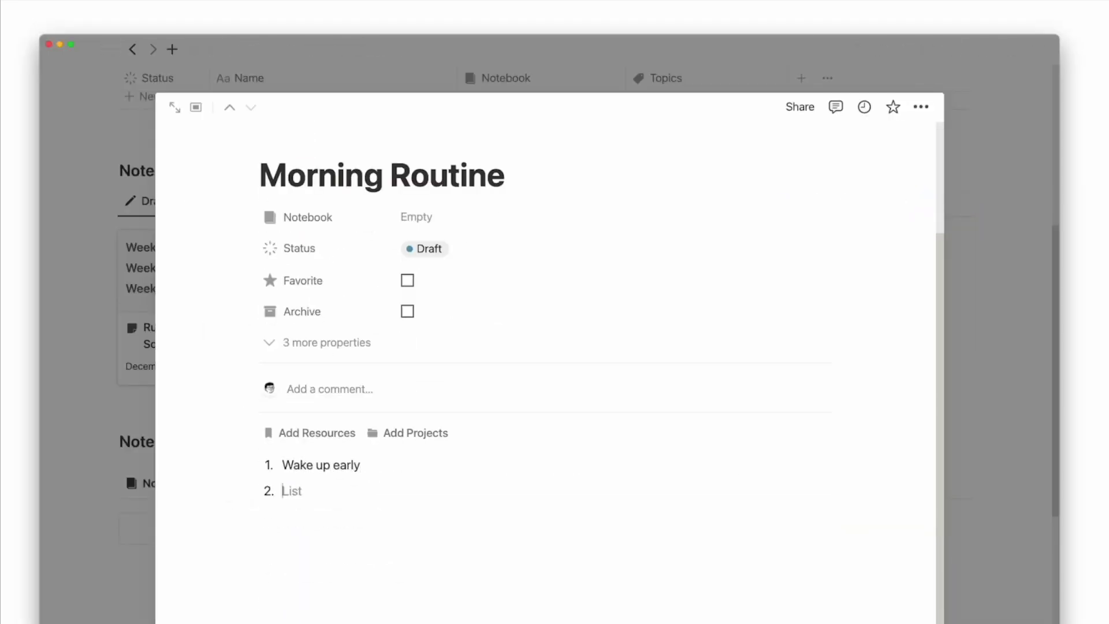
pyautogui.write('Drink water')
pyautogui.press('Return')
pyautogui.write('Make my bed')
pyautogui.press('Return')
pyautogui.write('Brush teeth')
pyautogui.press('Return')
pyautogui.write('Wo')
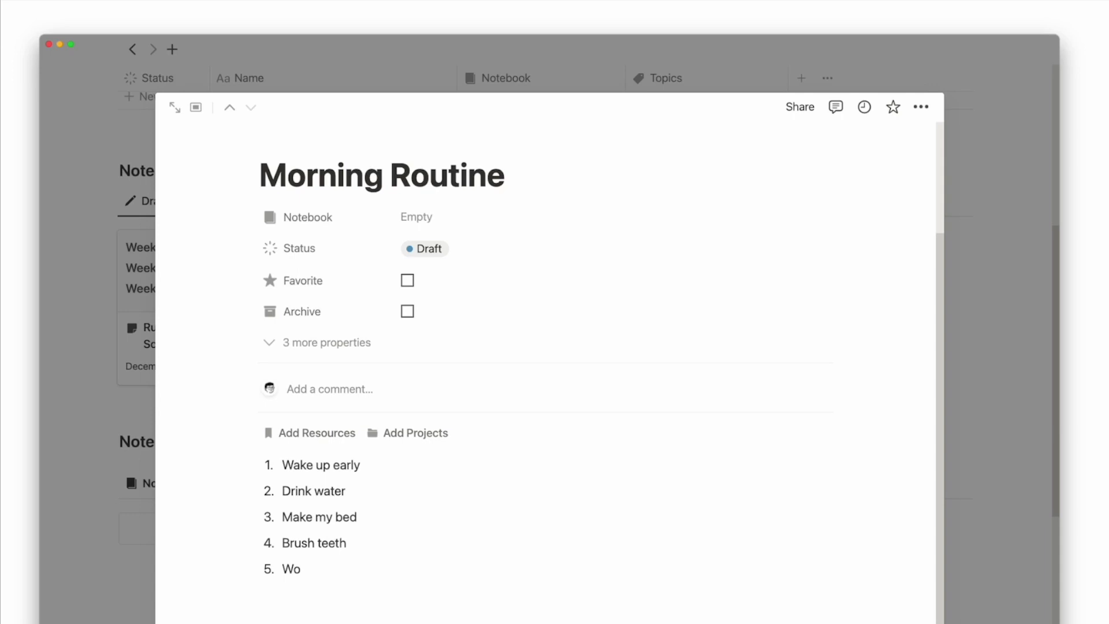
# Step: Close the Morning Routine note and start a new notebook under Notebooks
pyautogui.press('Escape')
pyautogui.scroll(-3, 224, 418)
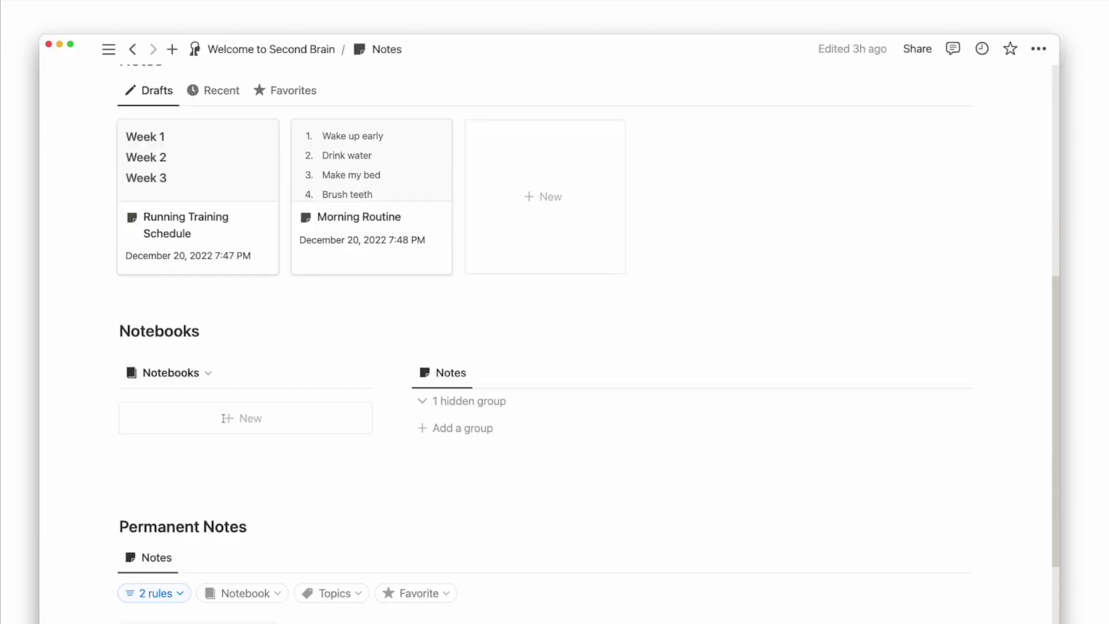
pyautogui.click(223, 418)
# Step: Title the notebook Routines with the New Notebook template and link Morning Routine and Running Training Schedule
pyautogui.write('Routines')
pyautogui.click(317, 464)
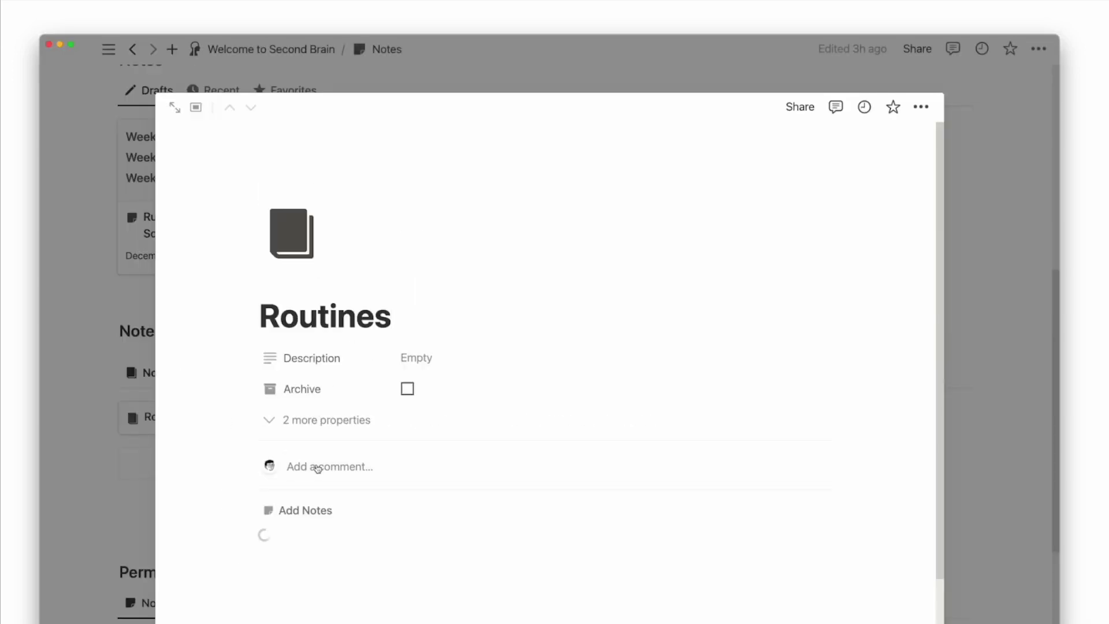
pyautogui.click(340, 507)
pyautogui.click(328, 593)
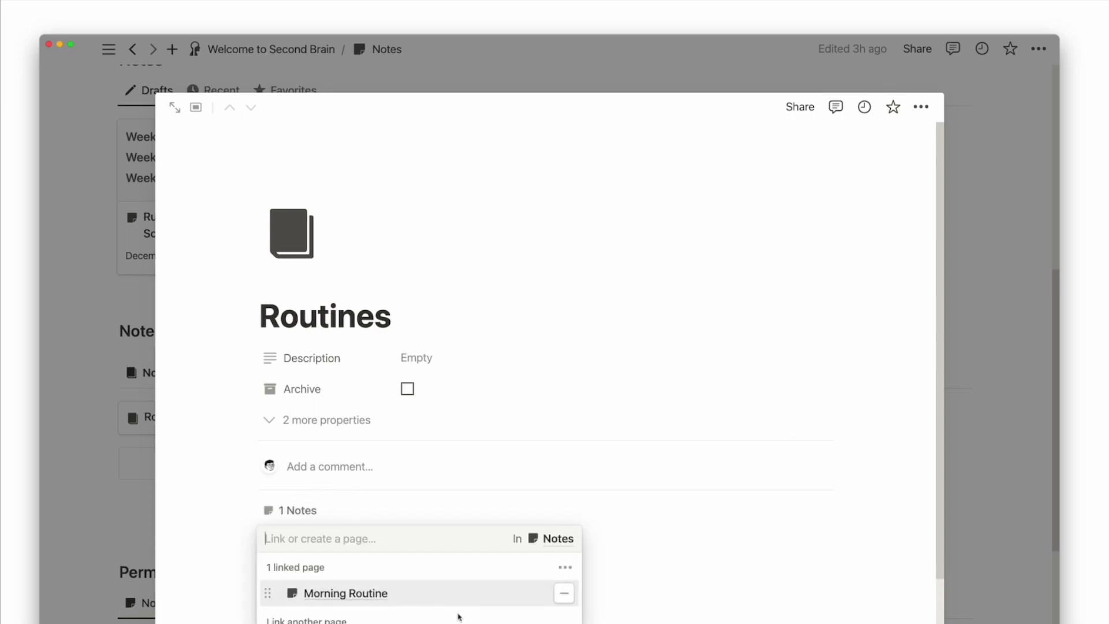
pyautogui.click(458, 614)
pyautogui.click(216, 530)
pyautogui.scroll(-3, 231, 466)
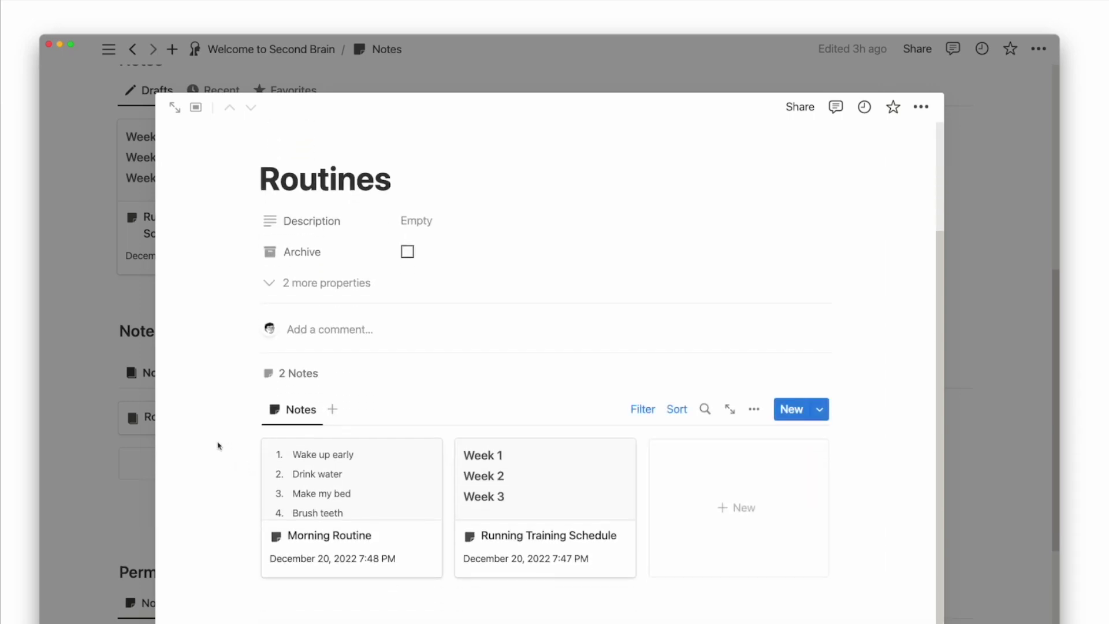
pyautogui.press('Escape')
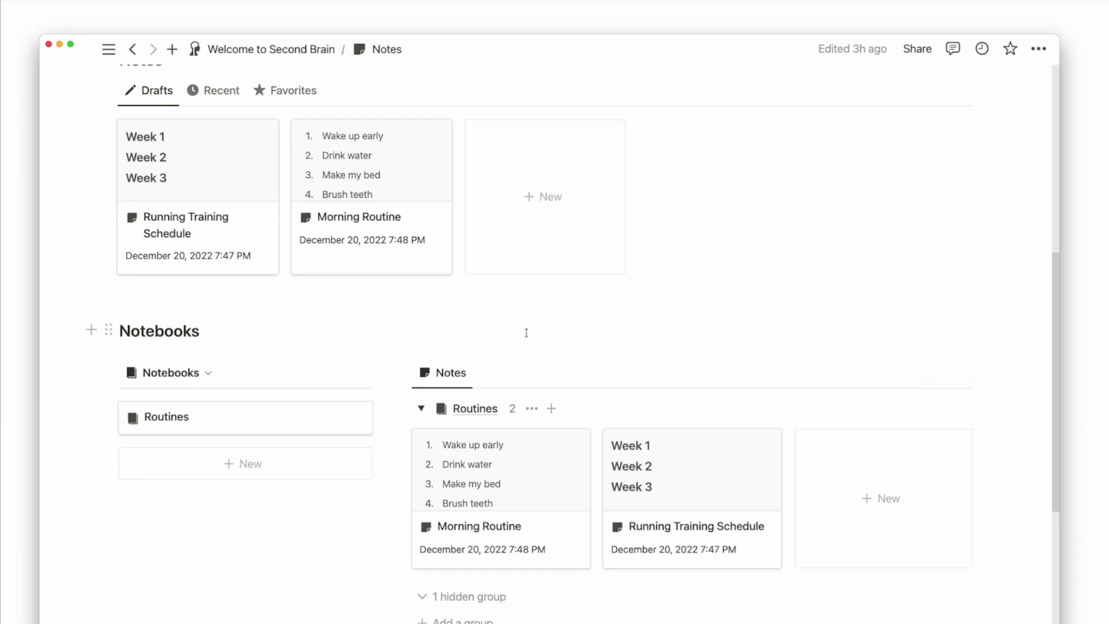
pyautogui.scroll(-1, 589, 491)
# Step: Tick the Archive checkbox on the Running Training Schedule note
pyautogui.click(655, 459)
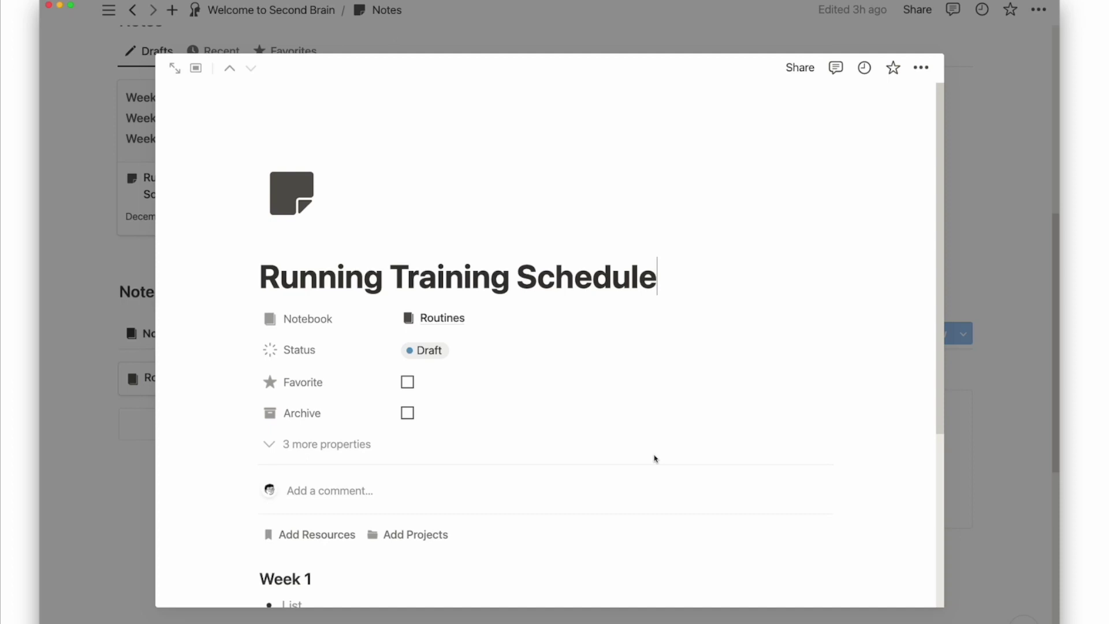
pyautogui.click(407, 413)
pyautogui.click(116, 469)
pyautogui.scroll(5, 225, 315)
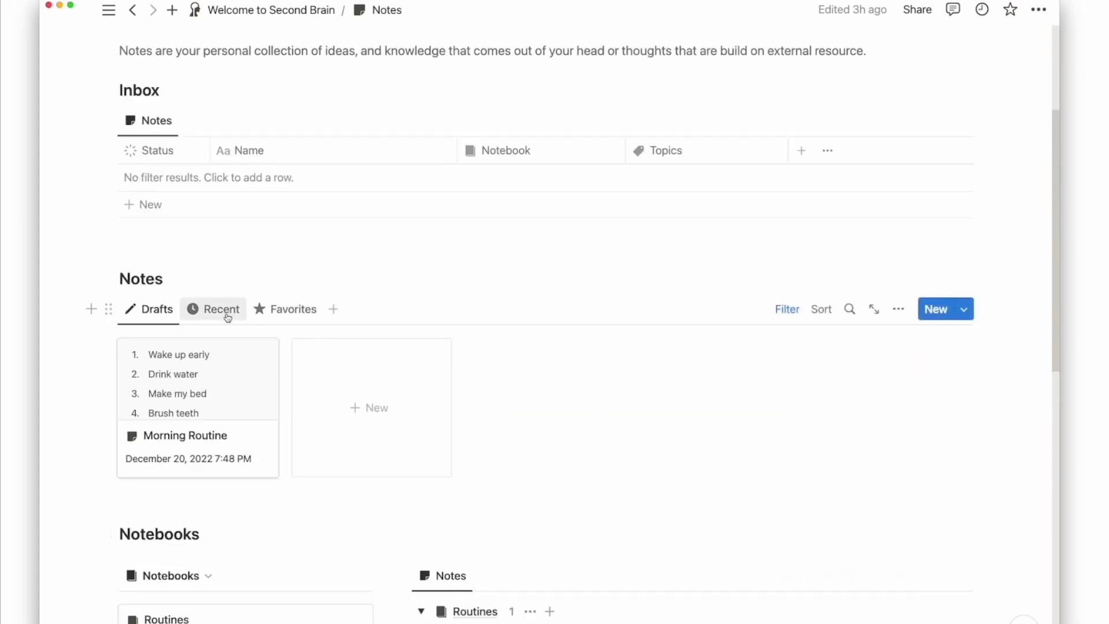
pyautogui.scroll(-10, 502, 404)
pyautogui.scroll(4, 502, 405)
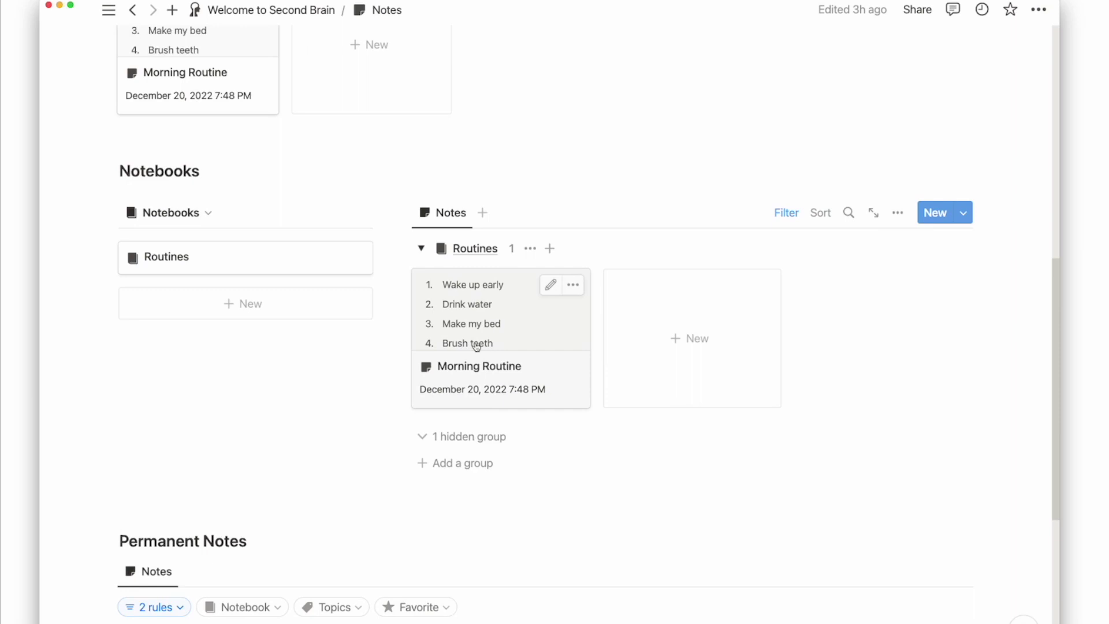
pyautogui.scroll(6, 477, 347)
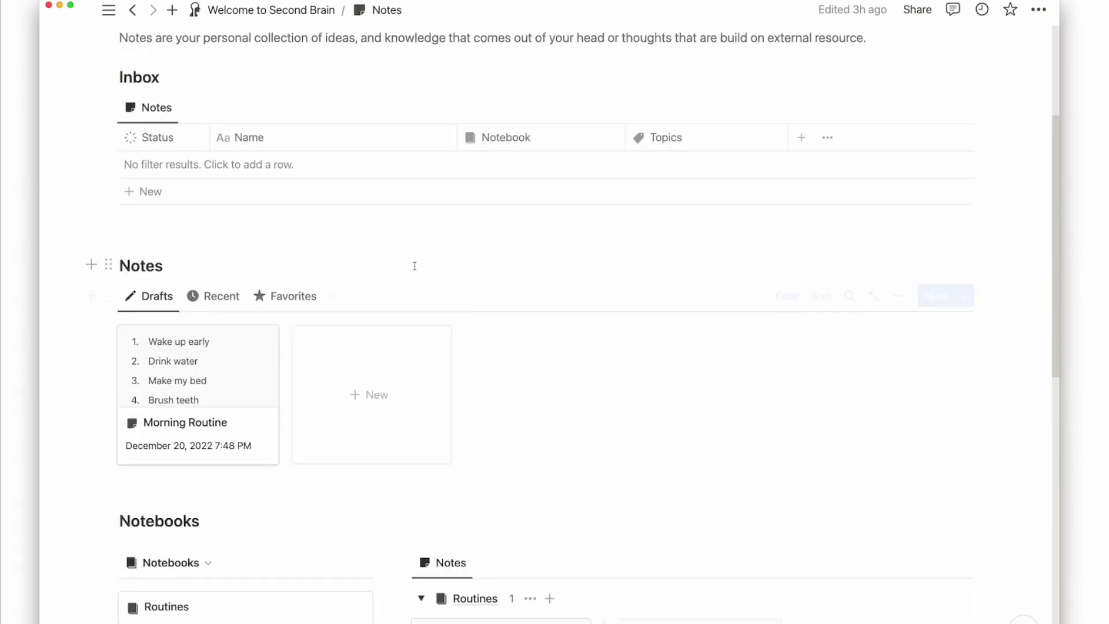
# Step: Open the archived Running Training Schedule note from the Archive page's Notes section
pyautogui.click(271, 10)
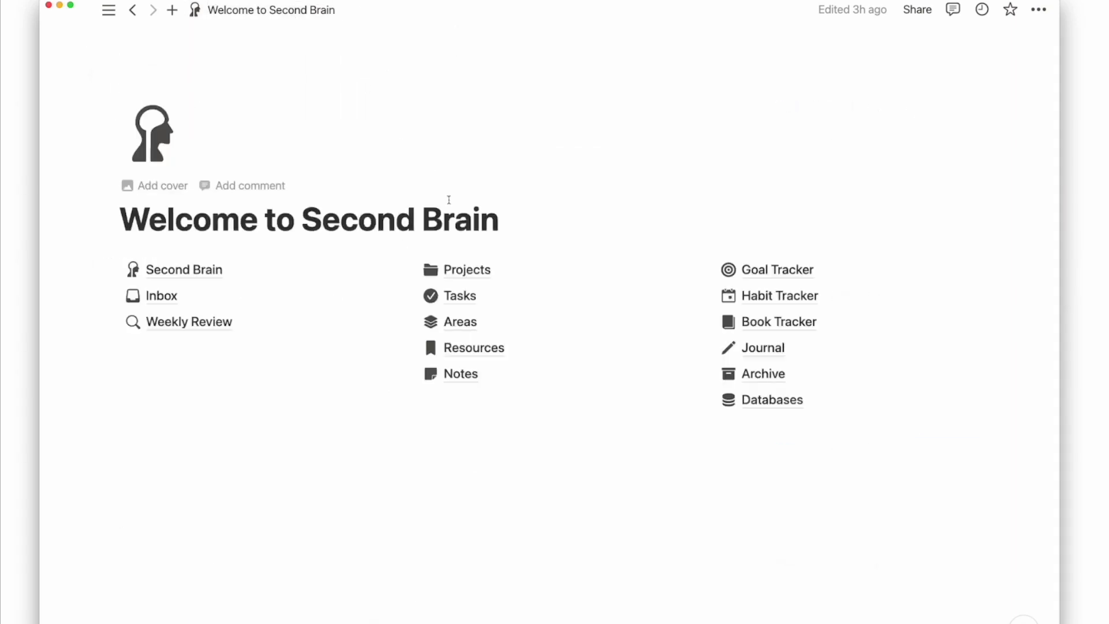
pyautogui.click(745, 374)
pyautogui.scroll(-2, 243, 353)
pyautogui.click(129, 412)
pyautogui.scroll(-2, 249, 462)
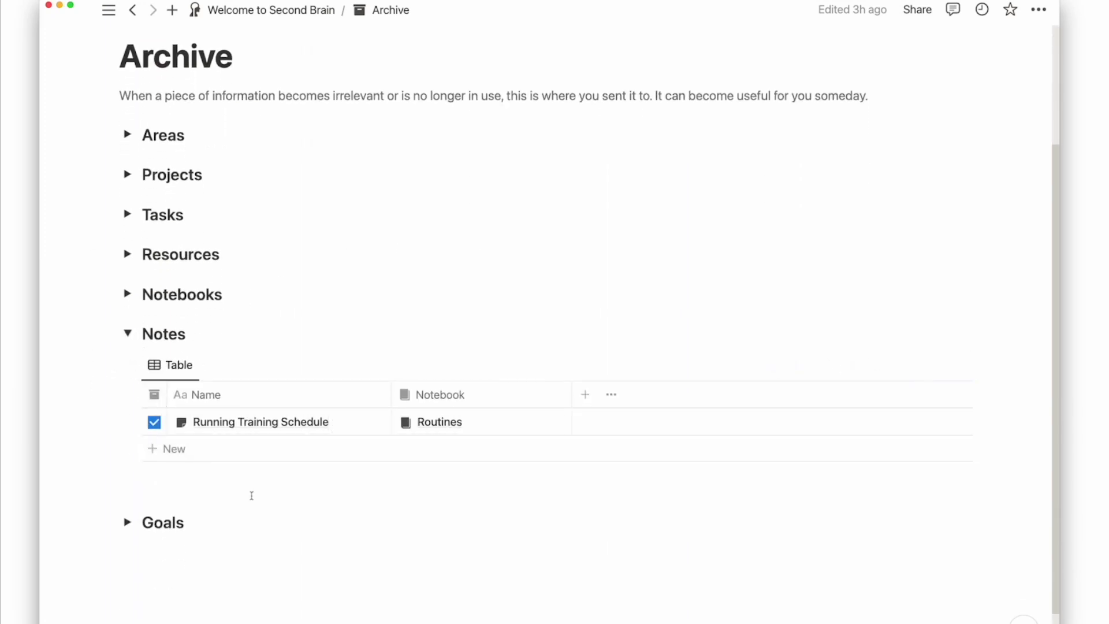
pyautogui.click(360, 422)
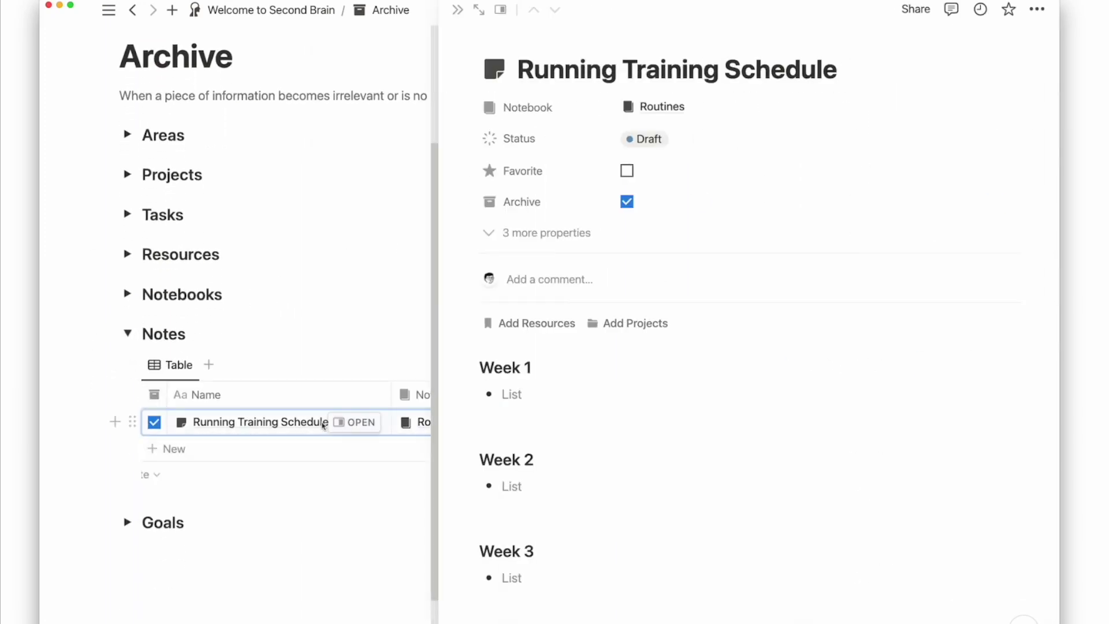
# Step: Enable Share to web for the note and copy its public web link
pyautogui.click(905, 9)
pyautogui.click(1026, 91)
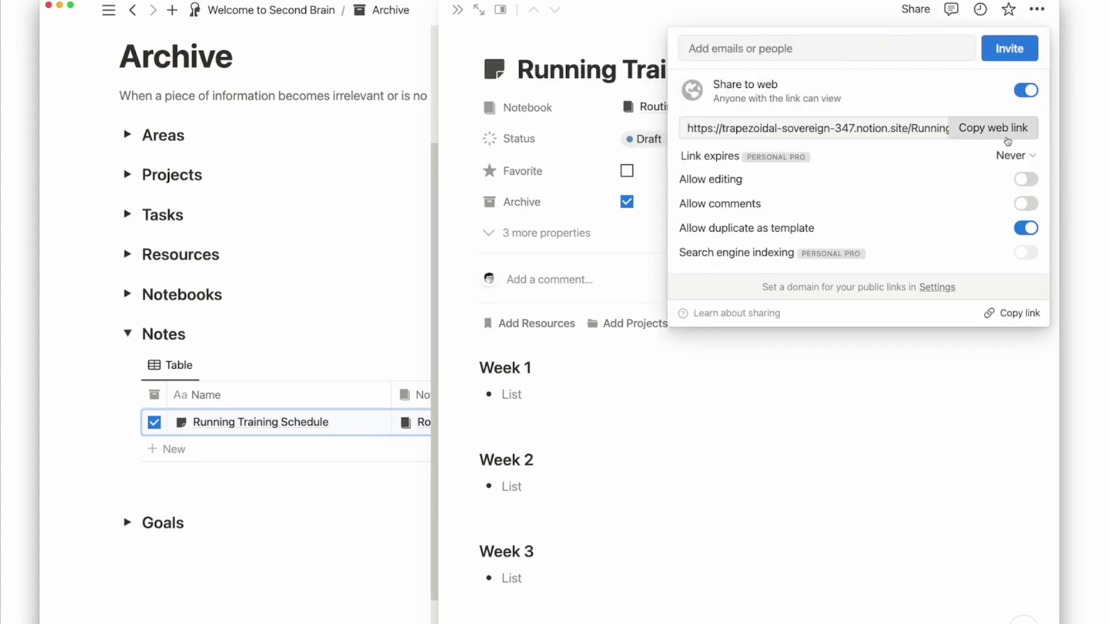
pyautogui.click(1009, 141)
pyautogui.click(390, 62)
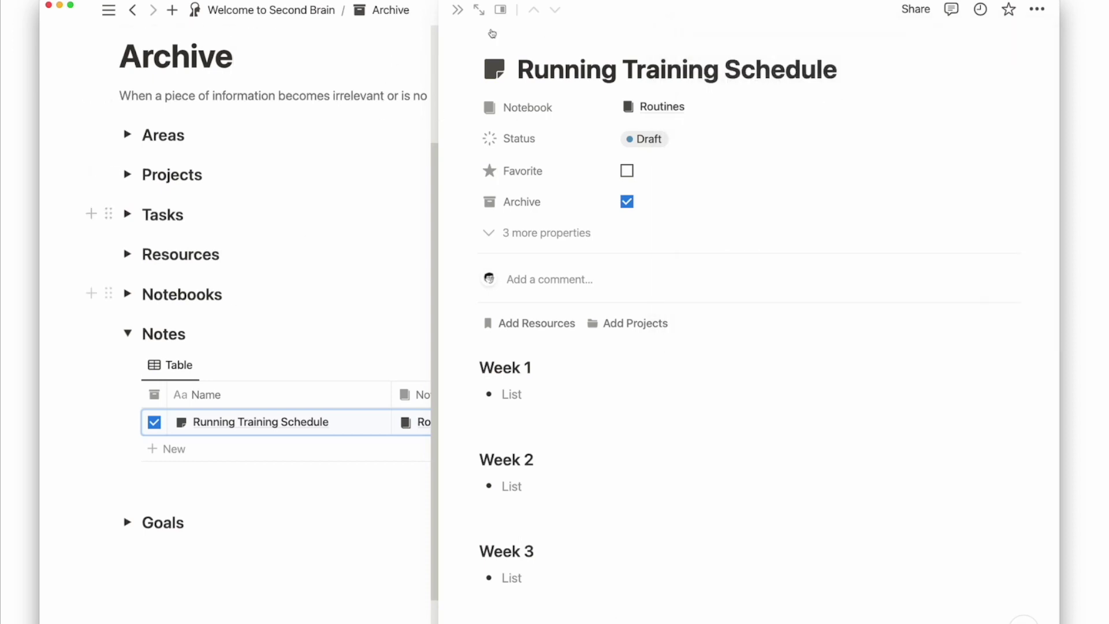
pyautogui.click(458, 9)
# Step: Collapse the archived Notes toggle and go back to Welcome to Second Brain
pyautogui.click(127, 334)
pyautogui.click(271, 10)
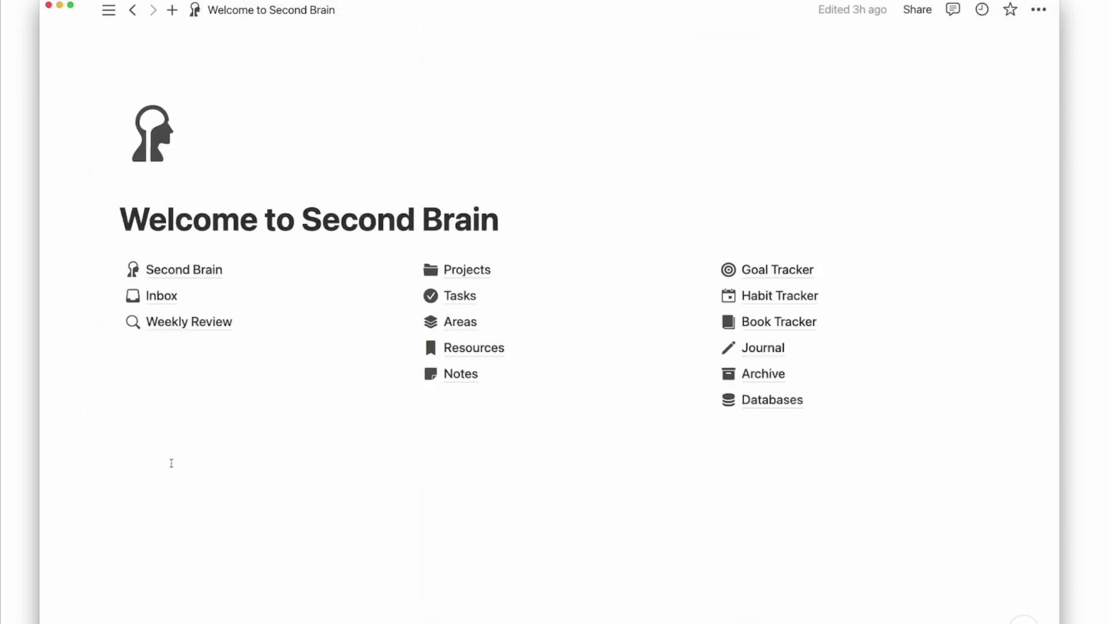